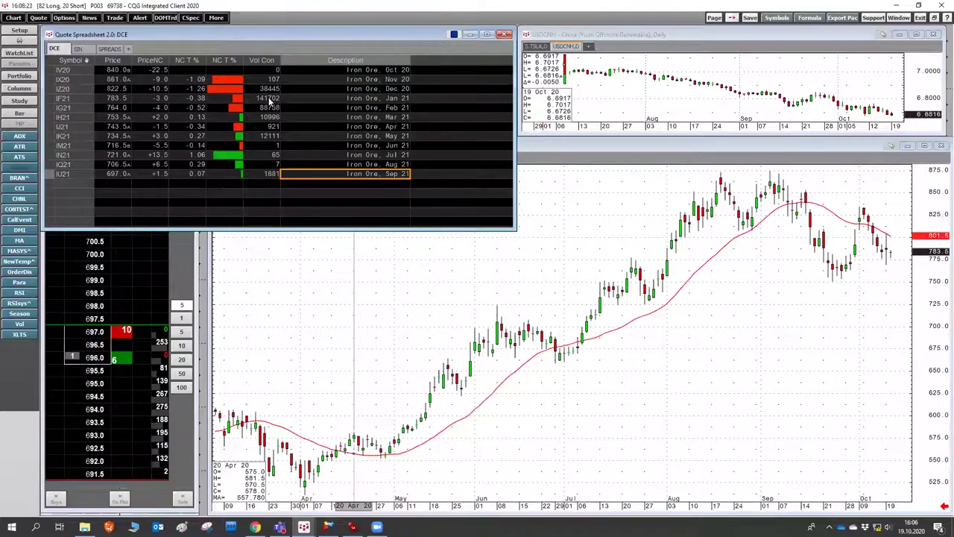
Load IF21 into the order ladder, lengthen the spreadsheet slightly, and show the SIN iron ore sheet.
left_click(270, 101)
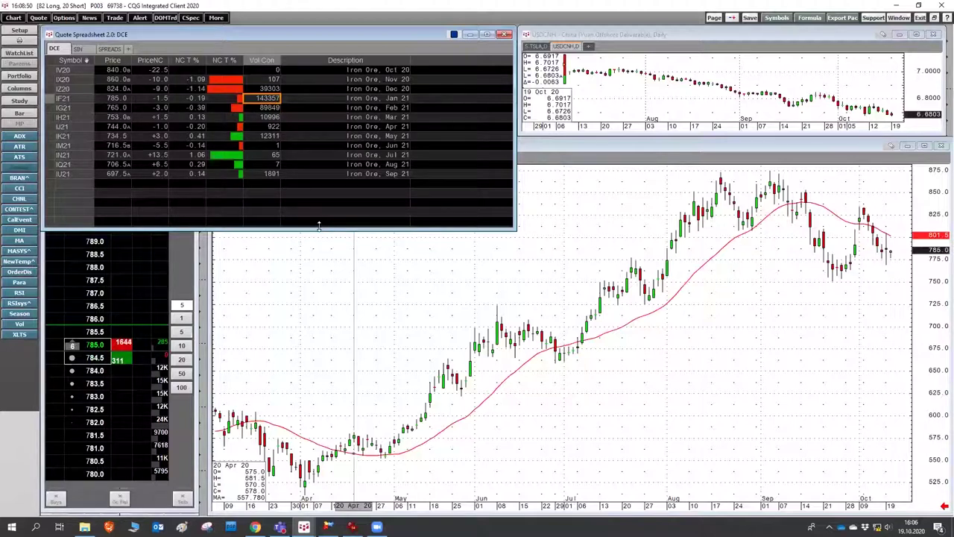
left_click_drag(318, 225, 318, 236)
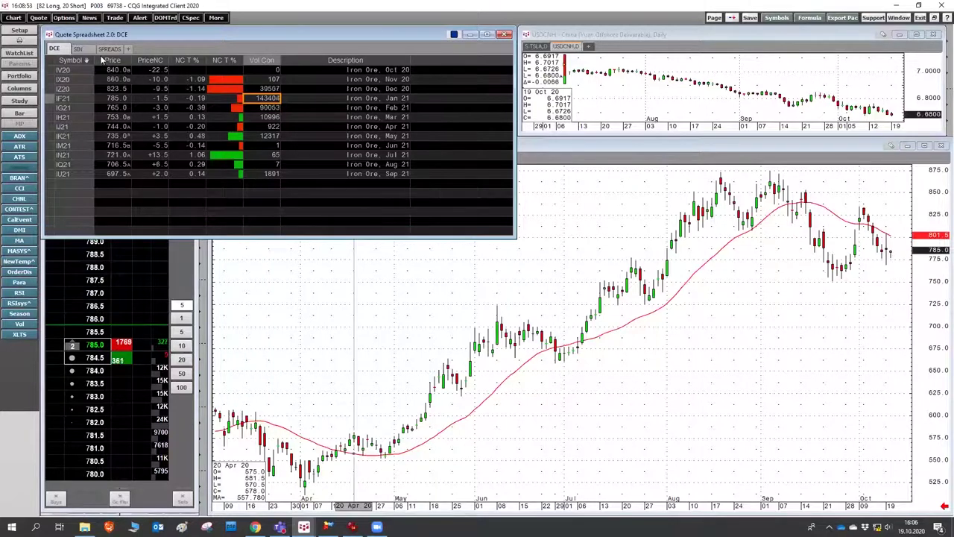
left_click(78, 49)
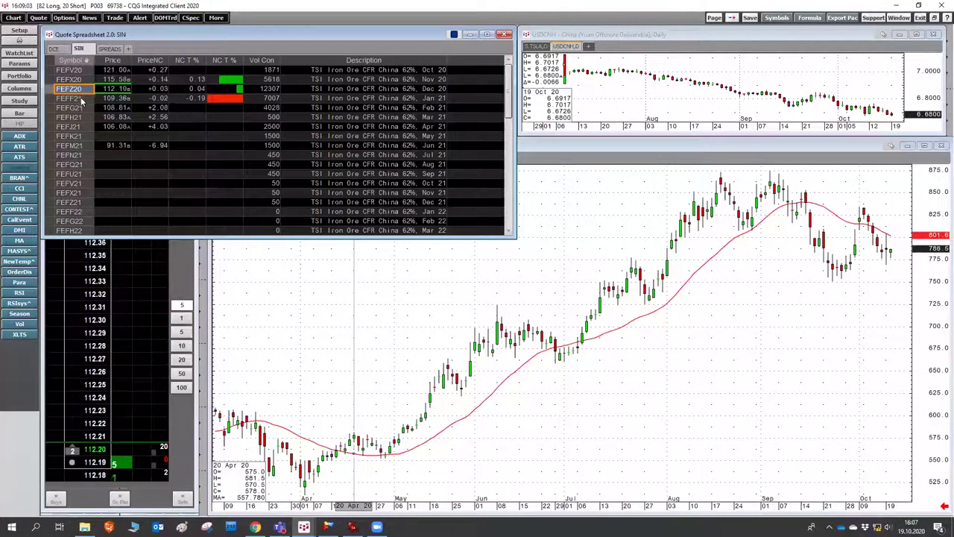
Check the FEFF21 and FEFZ20 contracts in the ladder, then show the SPREADS sheet with IRONARB1 near -8.3.
left_click(266, 98)
left_click(74, 99)
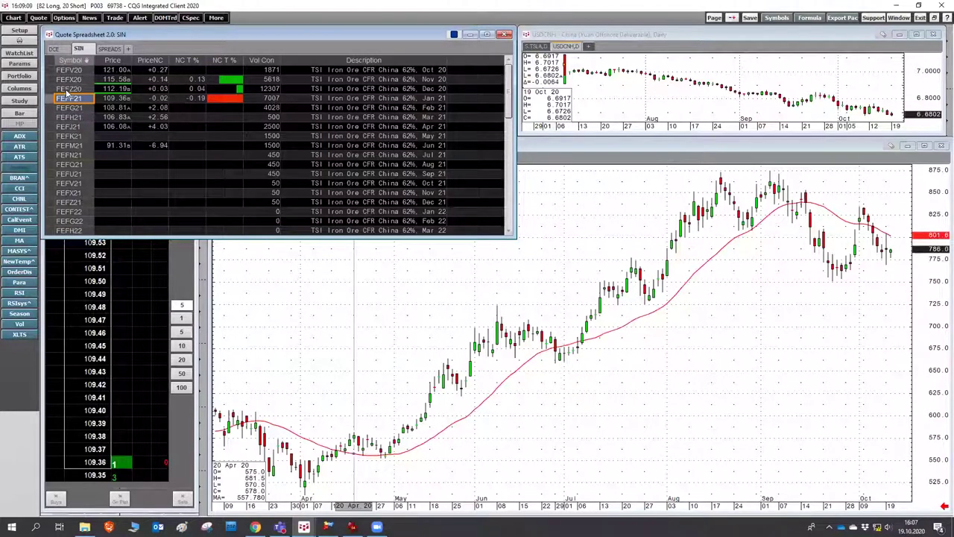
left_click(225, 90)
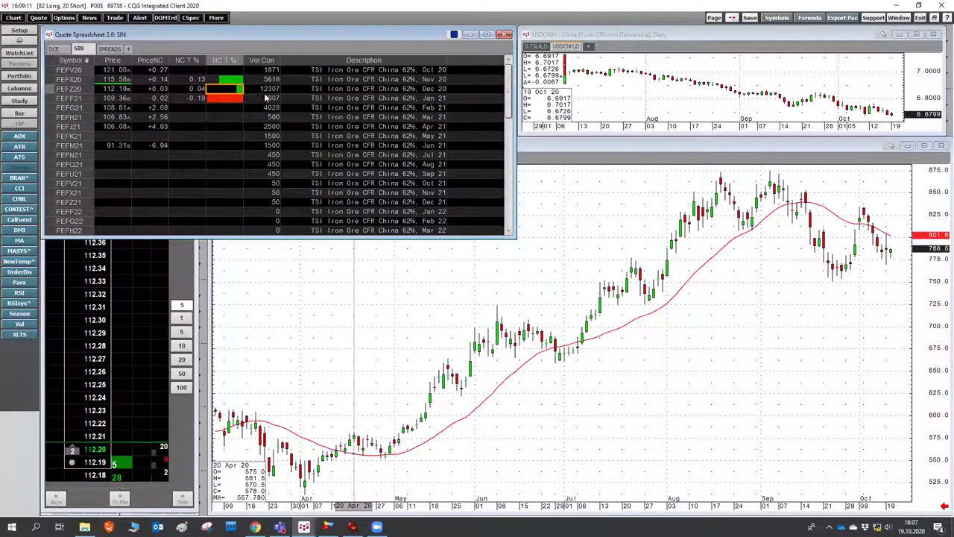
left_click(266, 90)
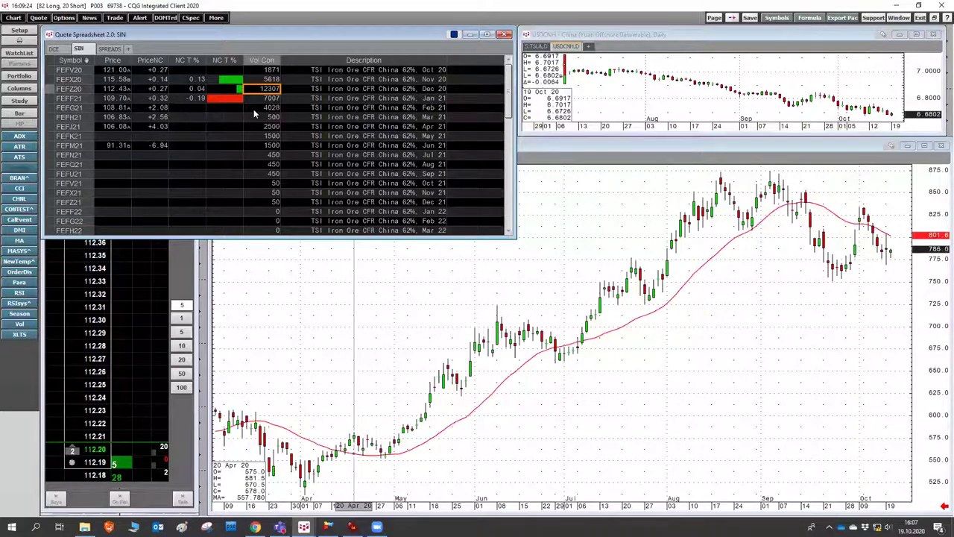
left_click(109, 49)
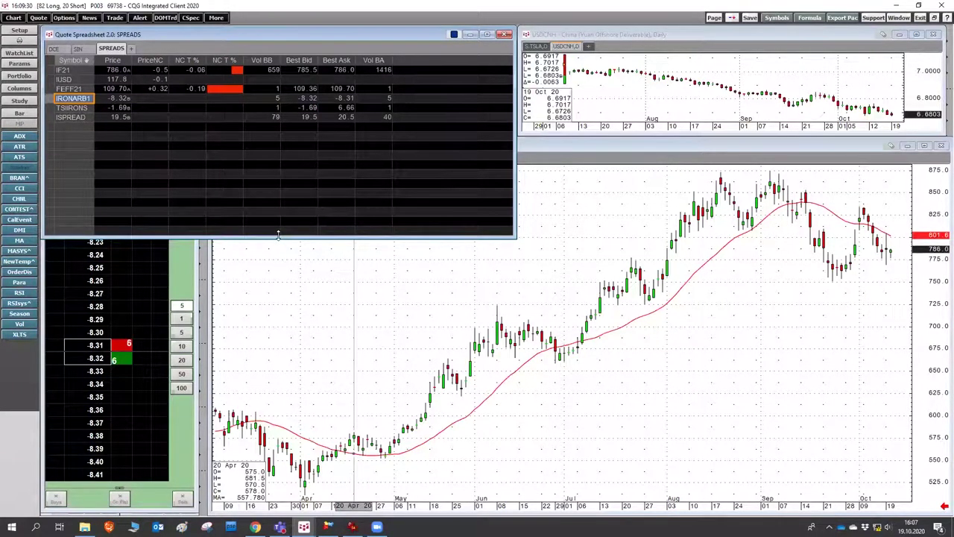
Shorten the spreadsheet to reveal the ladder, check IF21 and IUSD, and load the FEFF21 leg.
left_click_drag(277, 235, 277, 133)
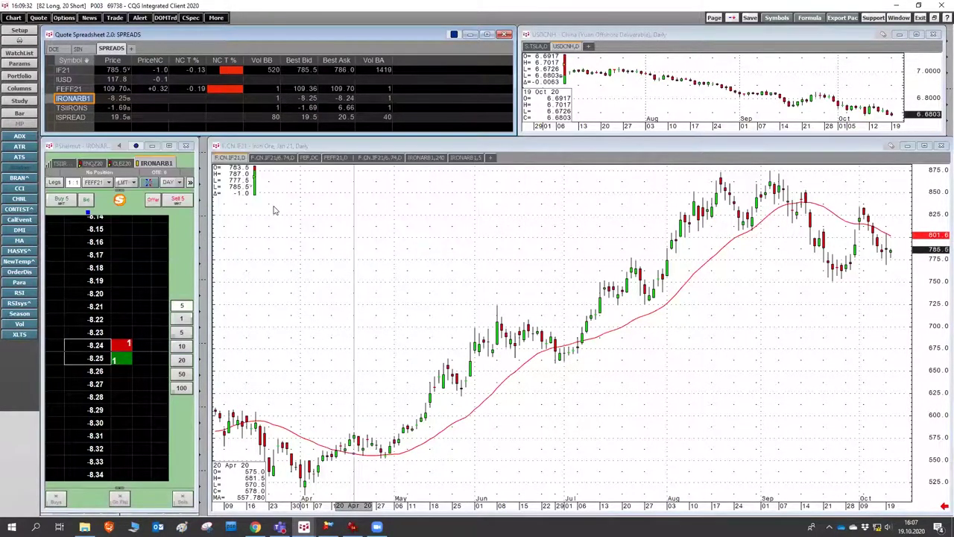
left_click(72, 72)
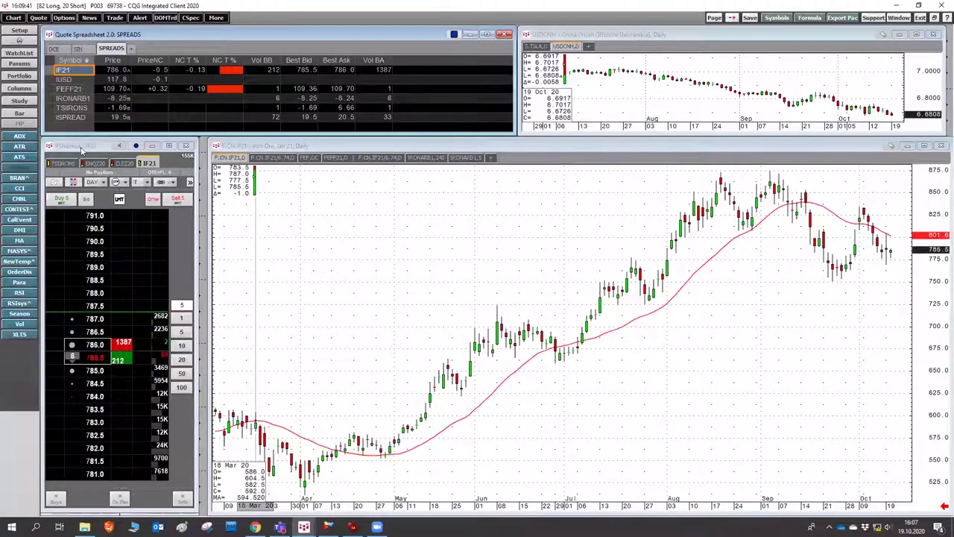
left_click(82, 148)
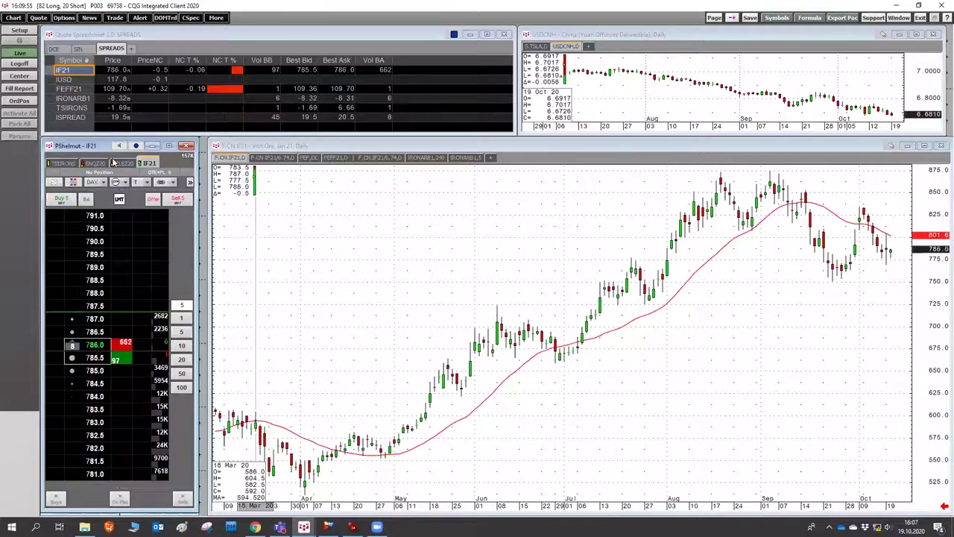
left_click(77, 81)
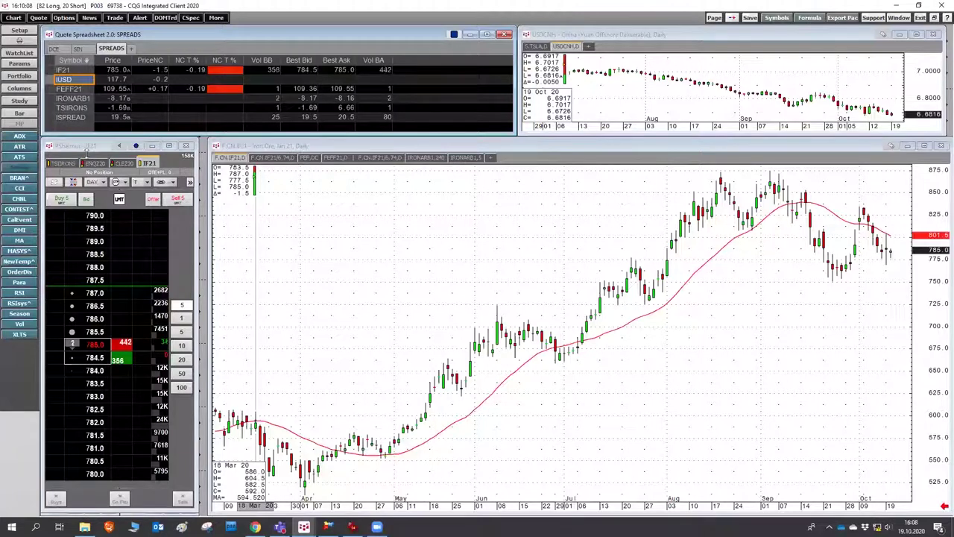
left_click(69, 88)
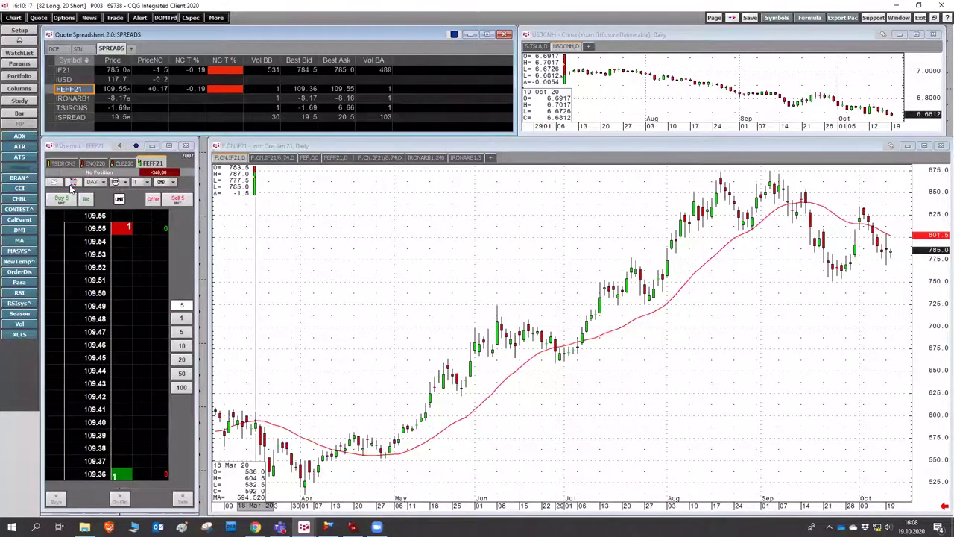
Center the ladder on working orders, check ISPREAD, and return to the DCE sheet with IF21 near 785.5.
left_click(72, 182)
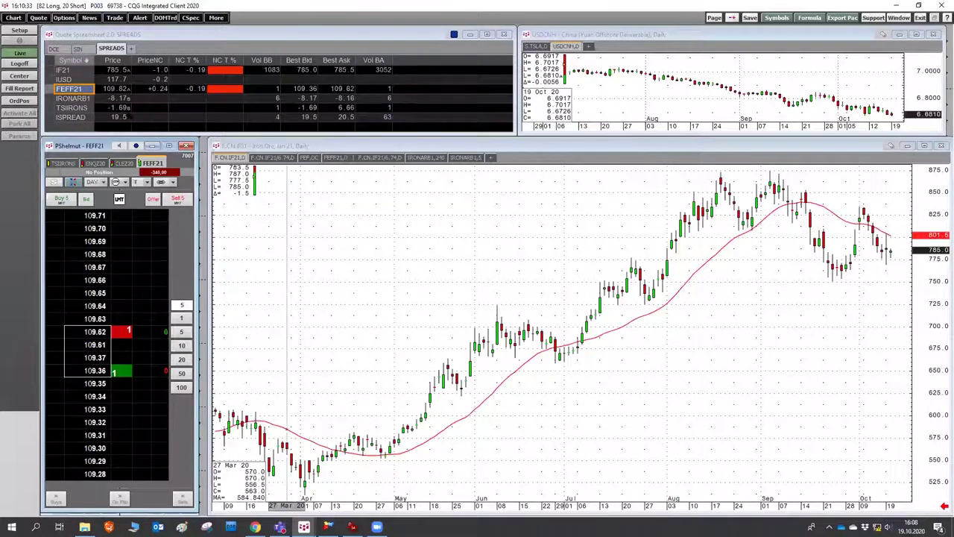
left_click(79, 118)
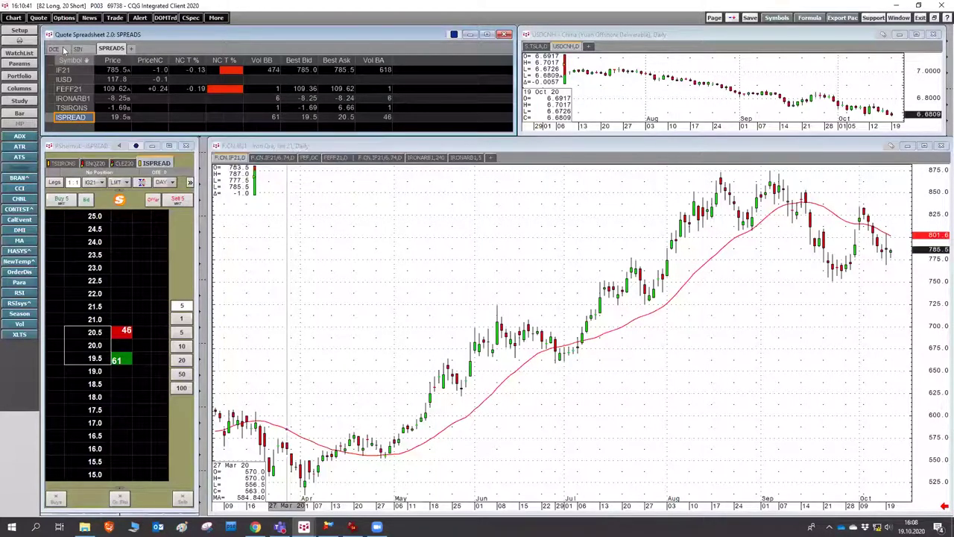
left_click(58, 49)
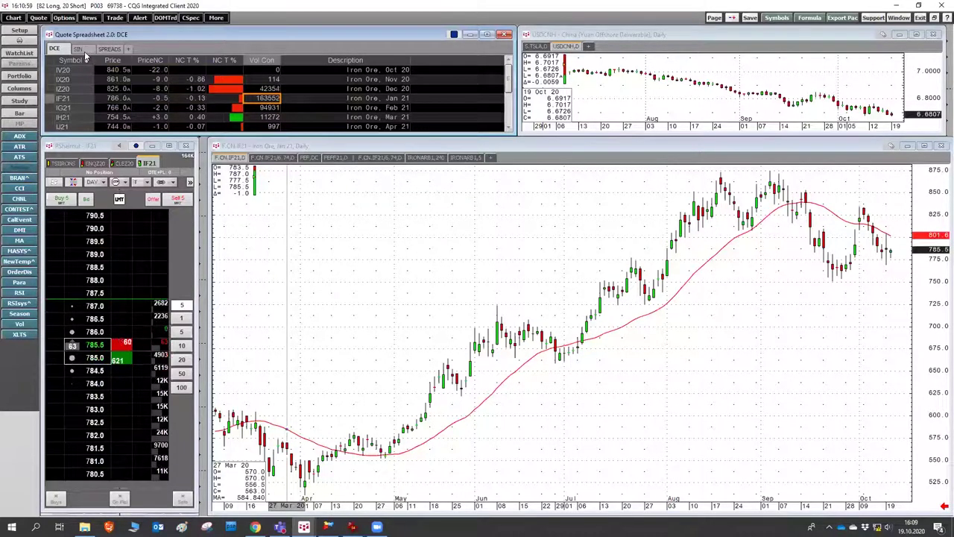
Return to the SPREADS sheet with the ladder tracking ISPREAD at 19.5–20.5.
left_click(83, 51)
left_click(111, 48)
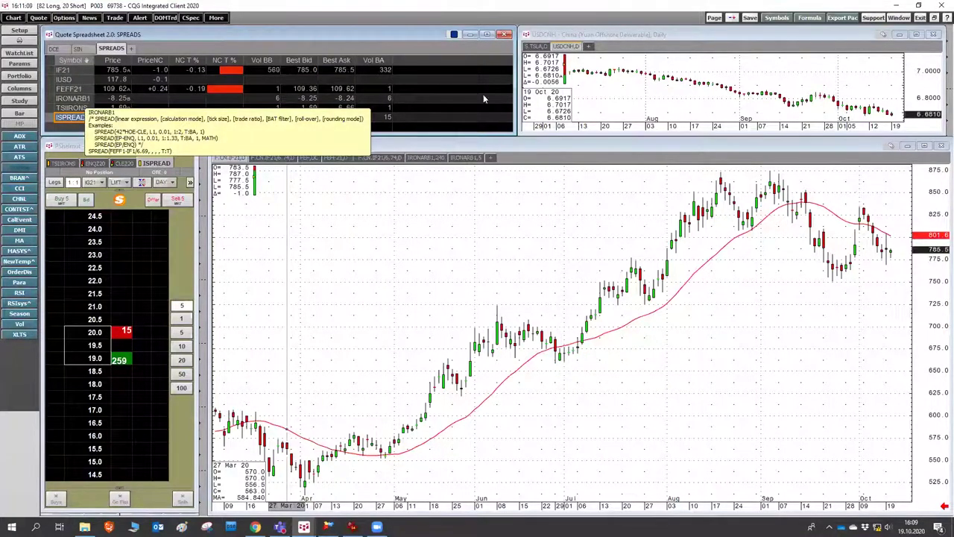
left_click(94, 147)
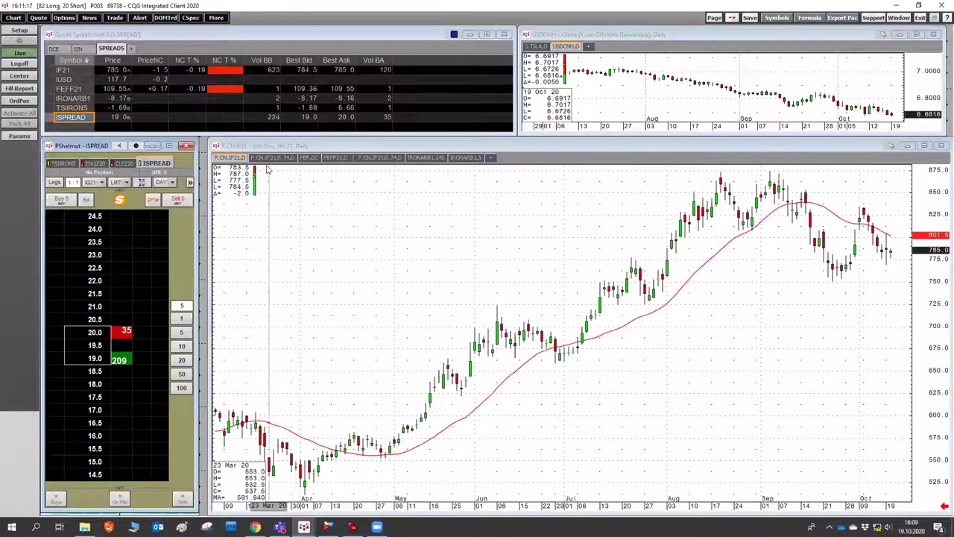
left_click(272, 144)
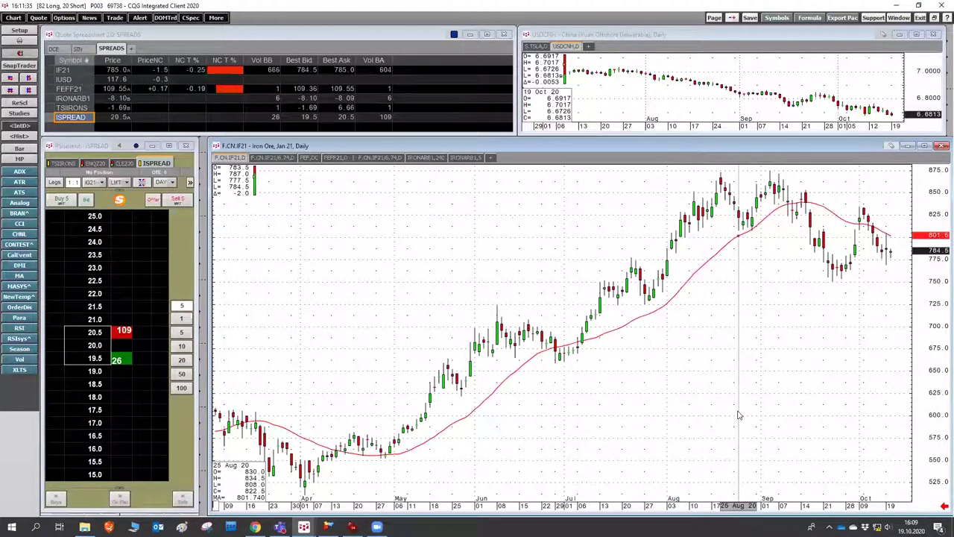
Set both the IF21 chart and the IF21/6.74 chart to 5-minute bars.
type("5")
key("Return")
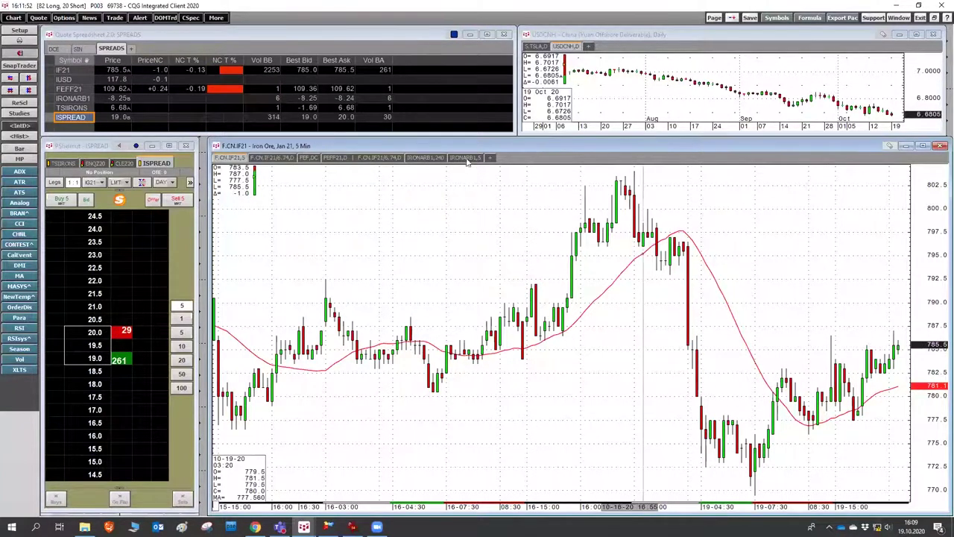
left_click(274, 158)
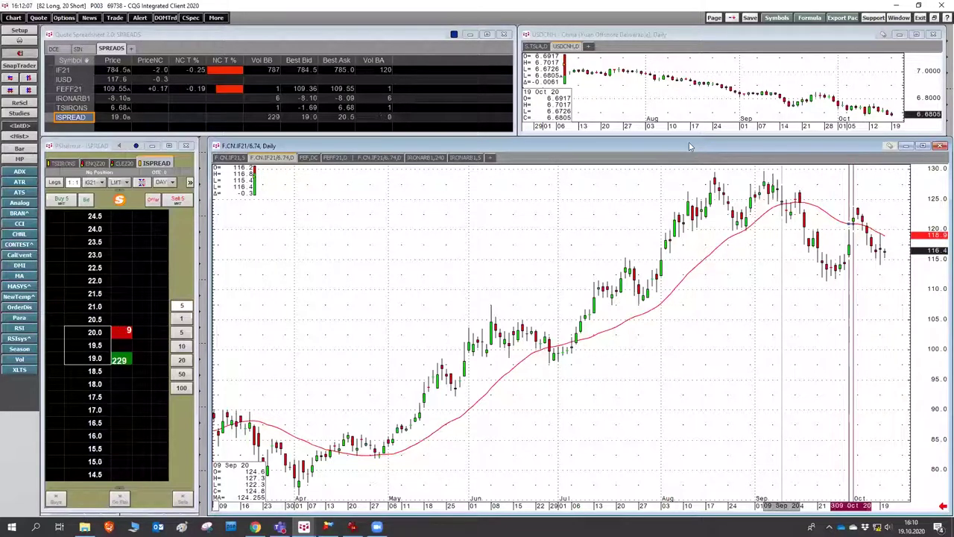
type("5")
key("Return")
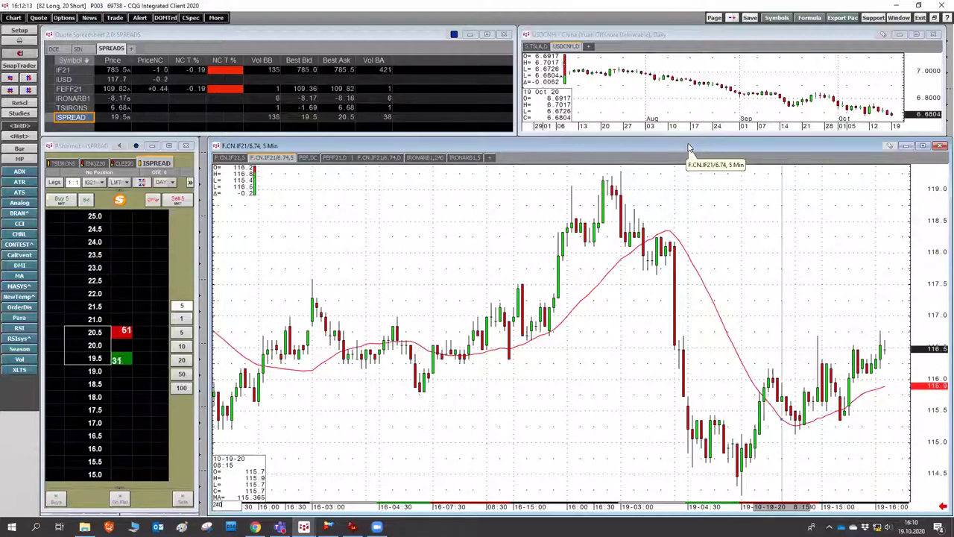
Change the IF21/6.74 chart to 240-minute then 1-minute bars, and show the FEF daily continuation chart.
type("240")
key("Return")
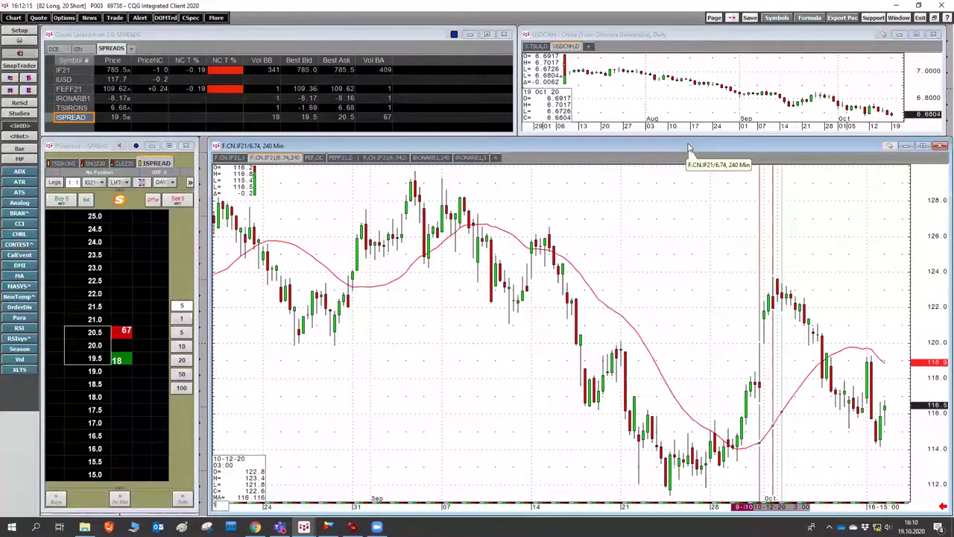
type("1")
key("Return")
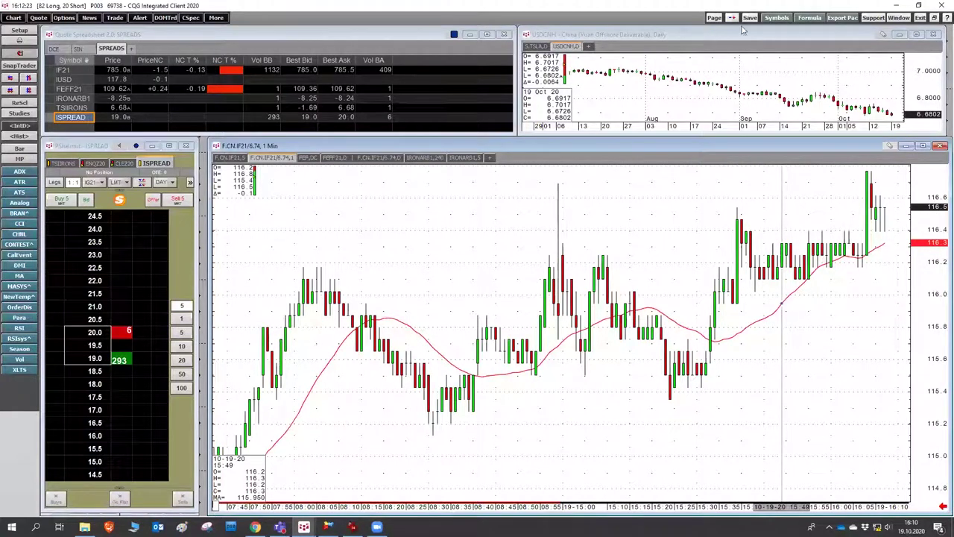
left_click(309, 158)
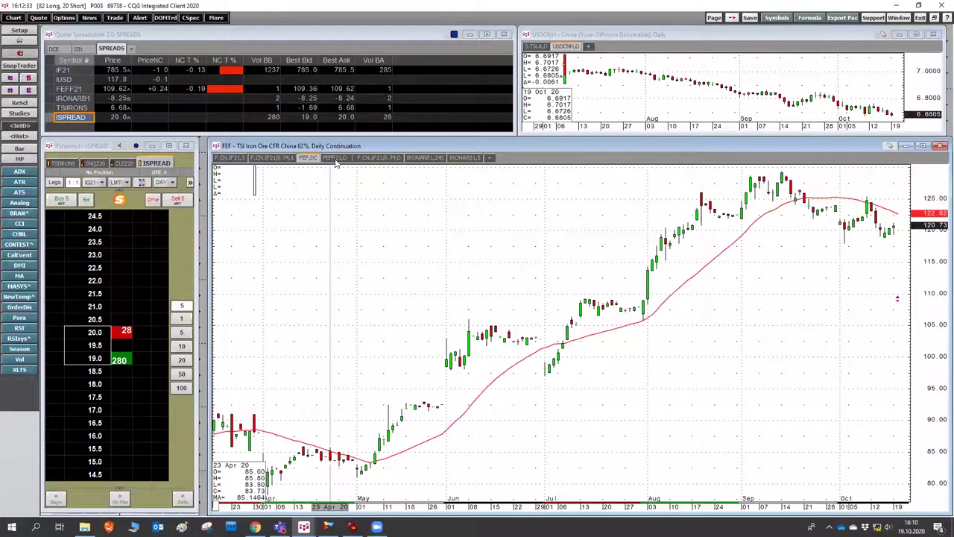
View the FEFF21 daily chart, return to IF21 5-minute, and show ISPREAD's SPREAD(IF21-IG21) formula.
left_click(336, 159)
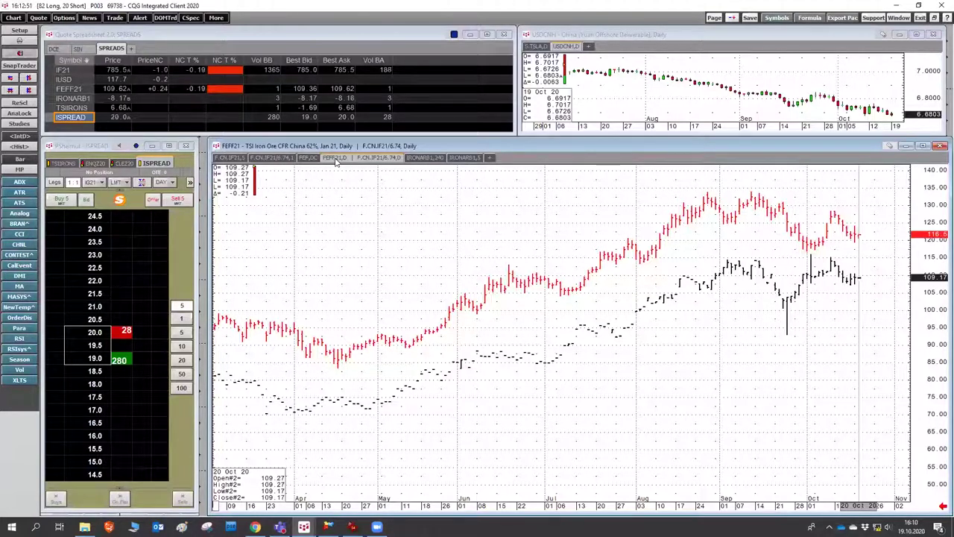
left_click(237, 158)
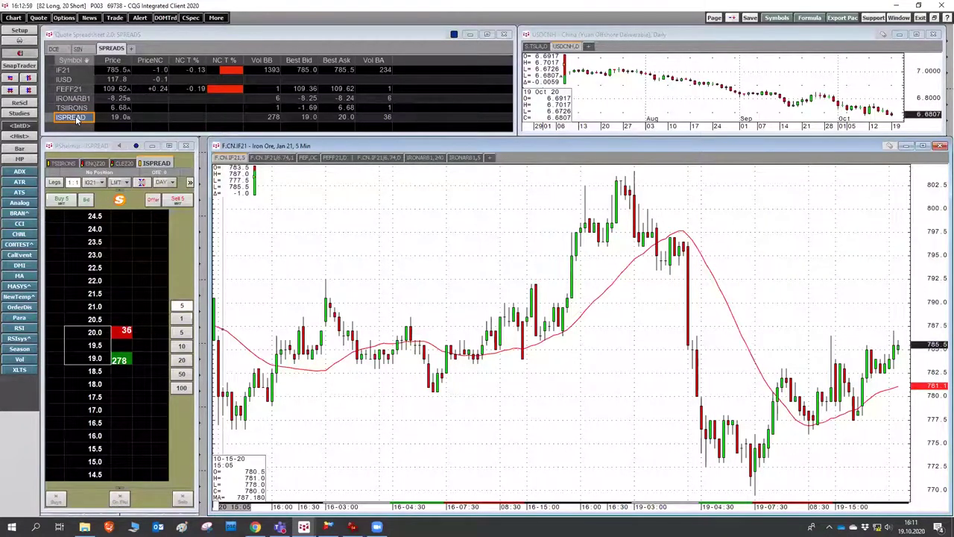
left_click(809, 17)
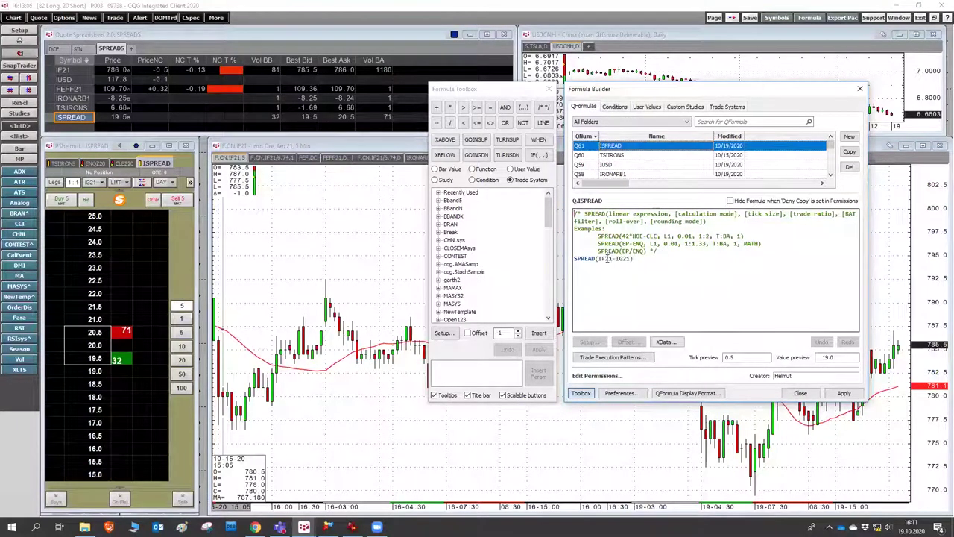
left_click_drag(632, 258, 596, 258)
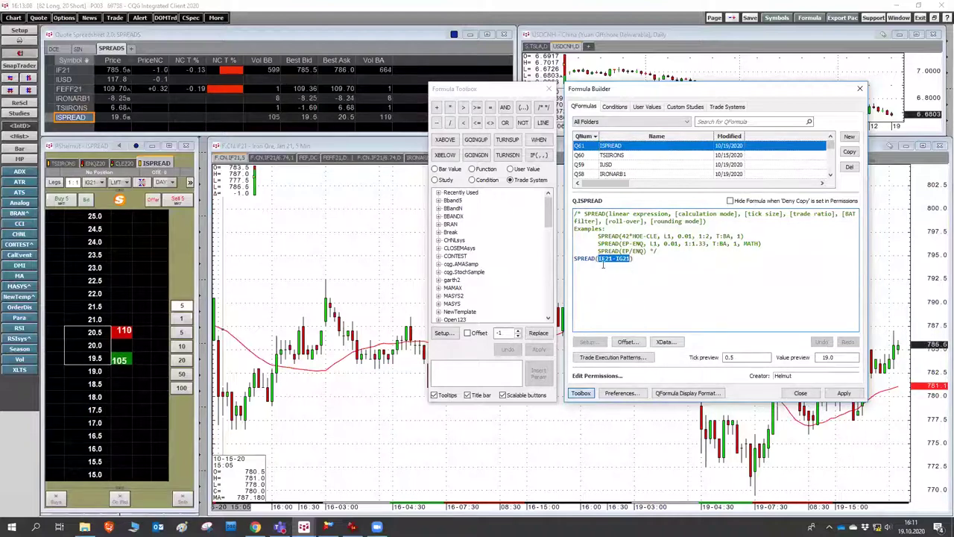
left_click_drag(842, 358, 801, 358)
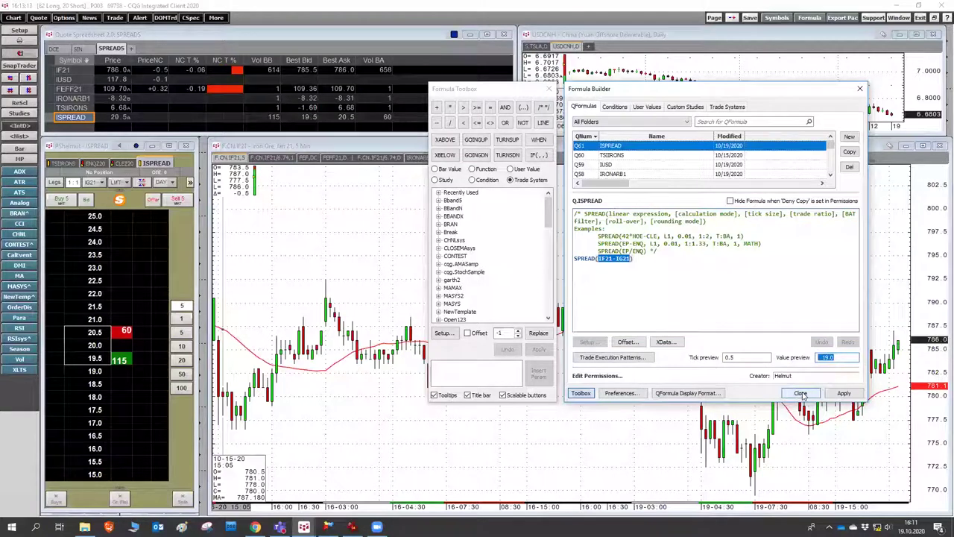
left_click(802, 394)
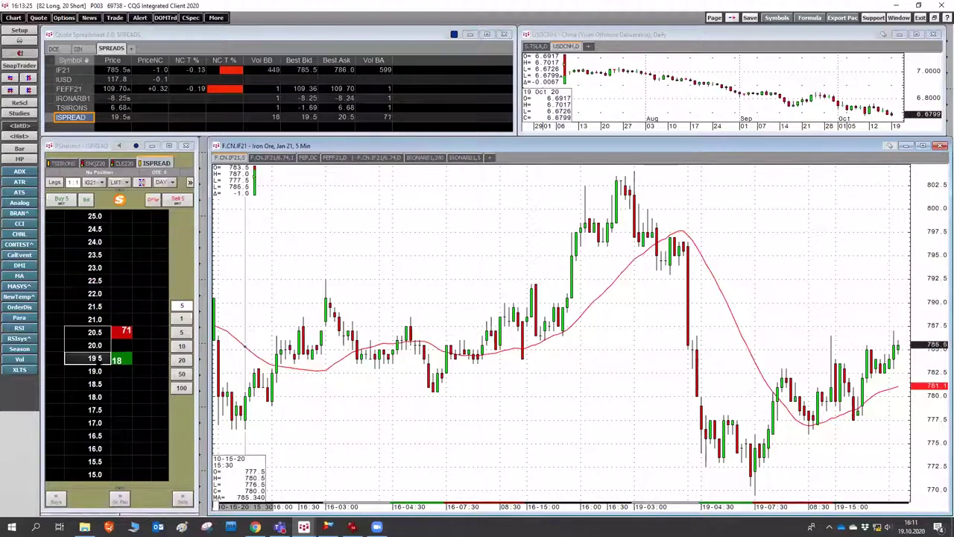
Place a 5-lot ISPREAD buy order at 19.0 and move it up to 19.5.
left_click(90, 359)
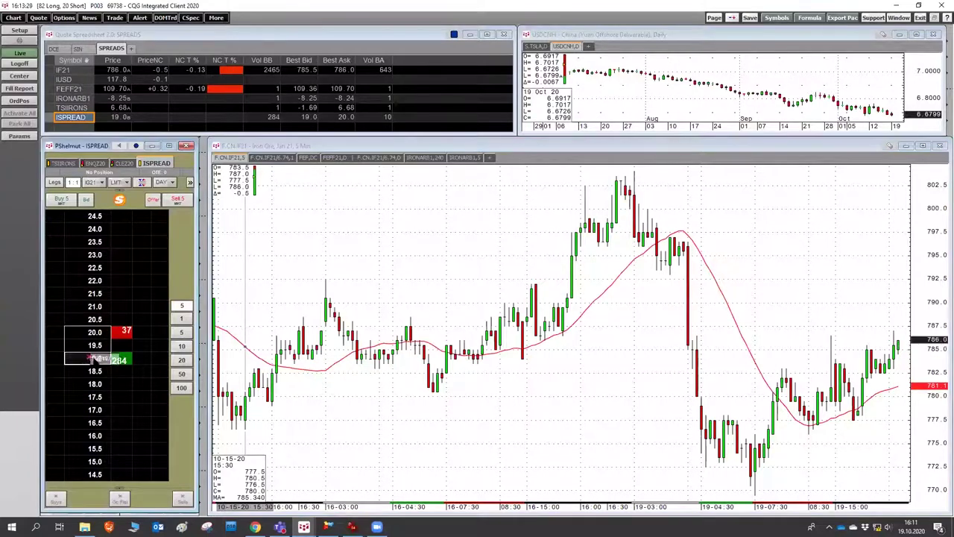
left_click(53, 359)
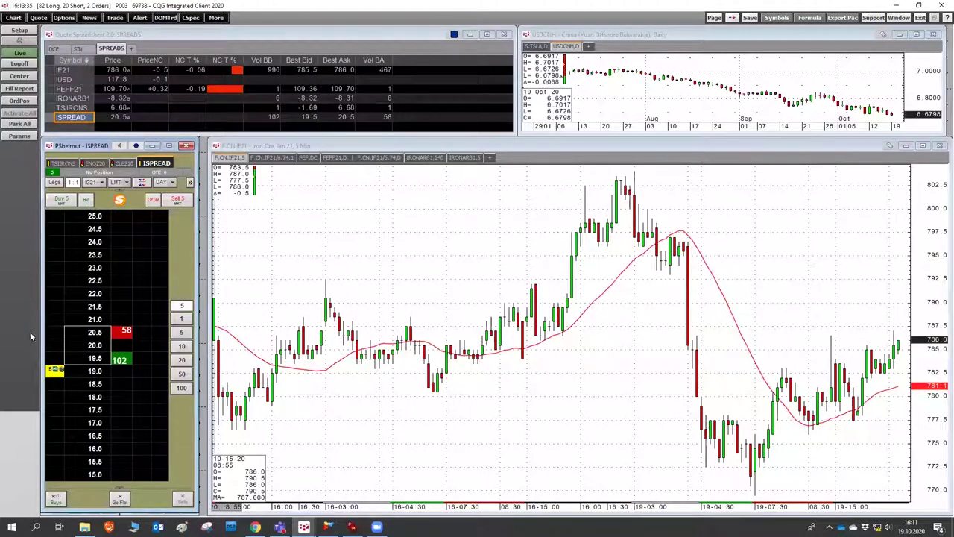
left_click_drag(55, 370, 59, 360)
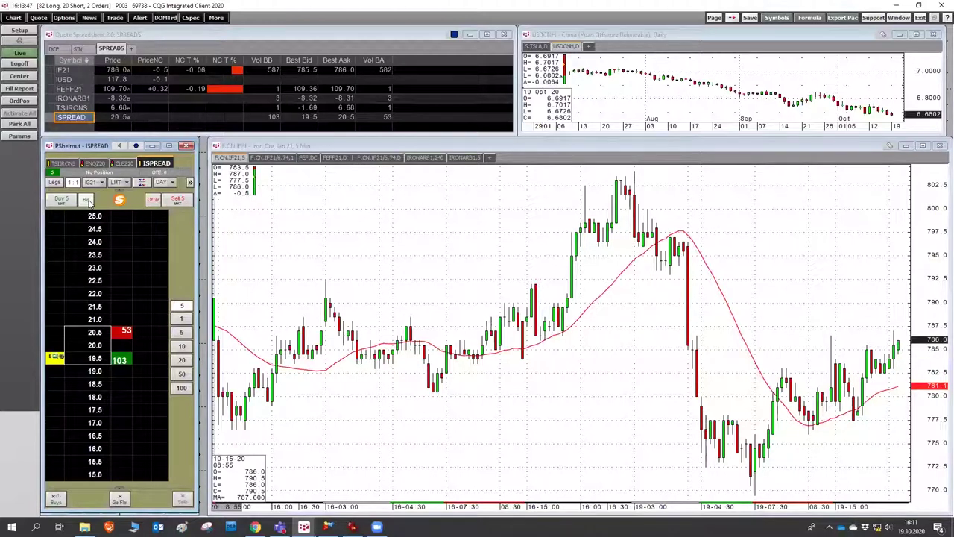
Open separate IF21 and IG21 leg ladders, with the 5-lot leg working as an IG21 sell at 766.5.
left_click(56, 183)
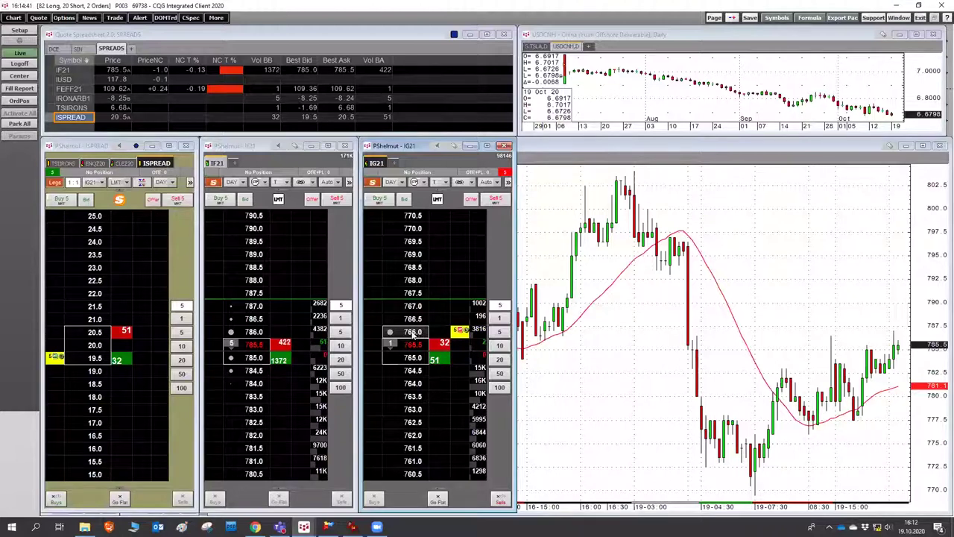
mouse_move(445, 332)
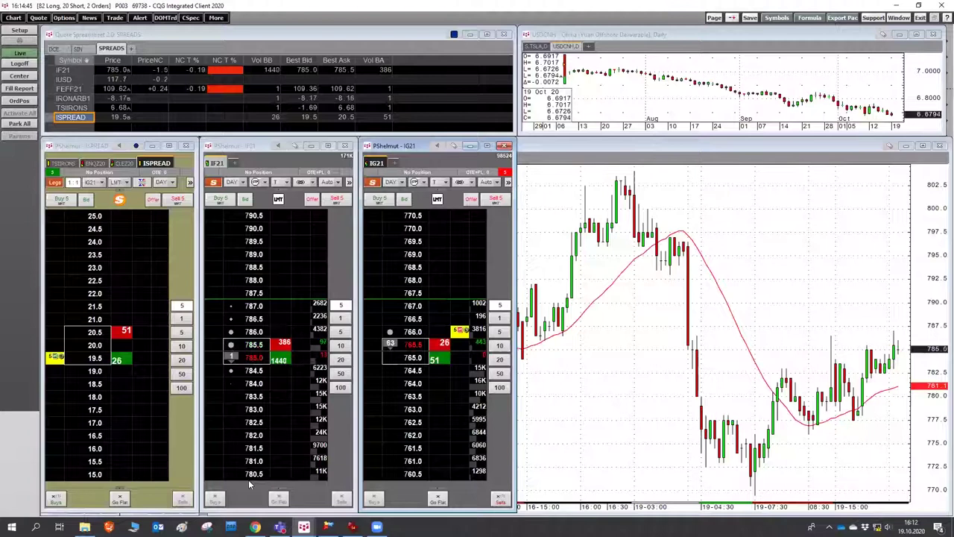
left_click(249, 148)
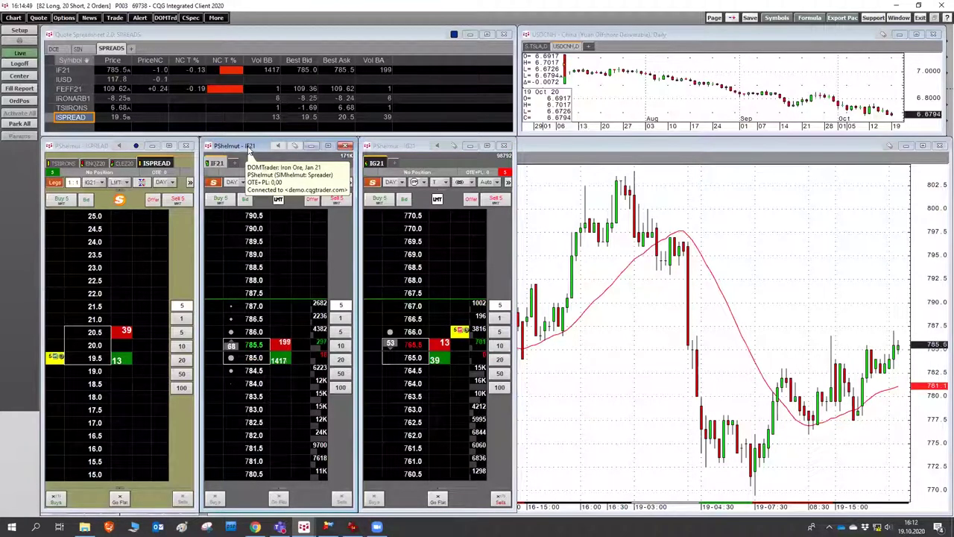
left_click(408, 147)
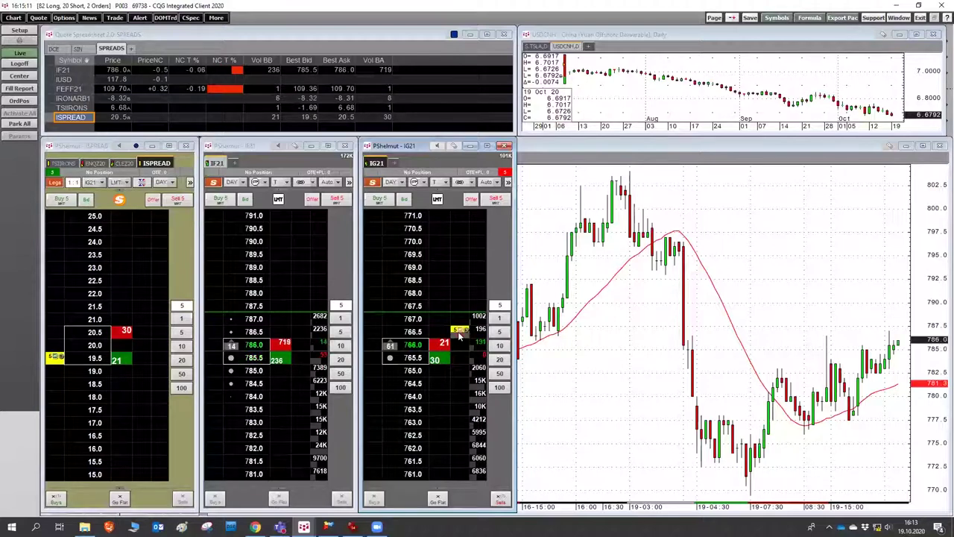
left_click(103, 184)
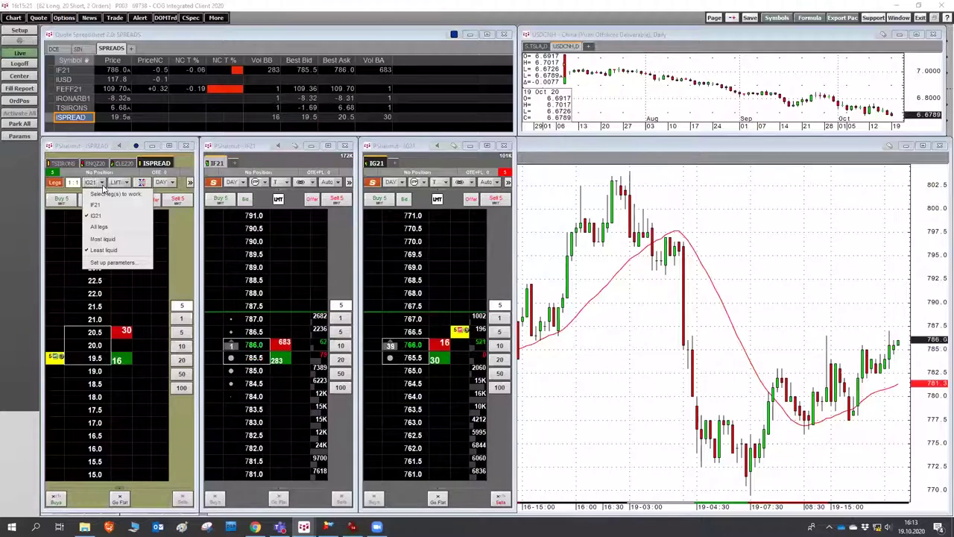
Set ISPREAD to work the least liquid leg and open its Set Up Trading Parameters dialog.
left_click(114, 250)
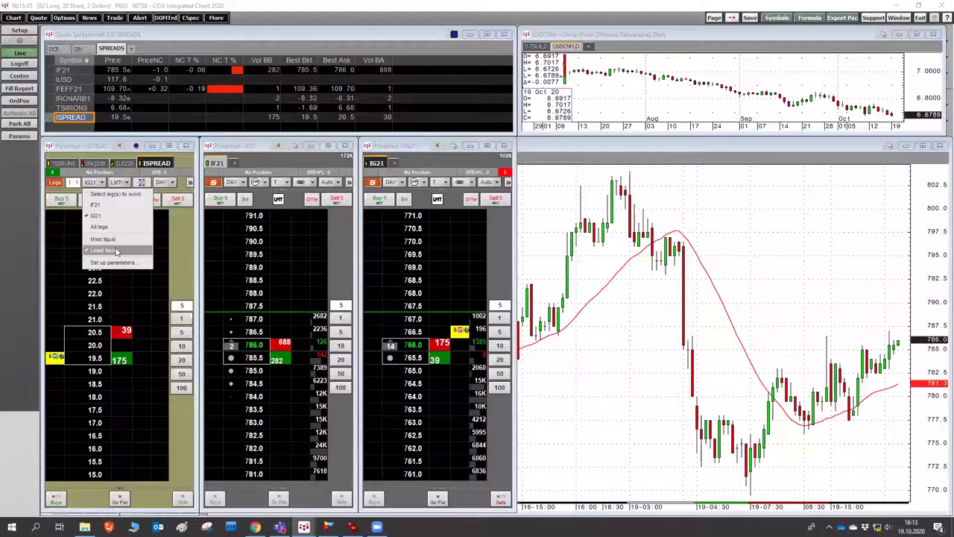
left_click(112, 263)
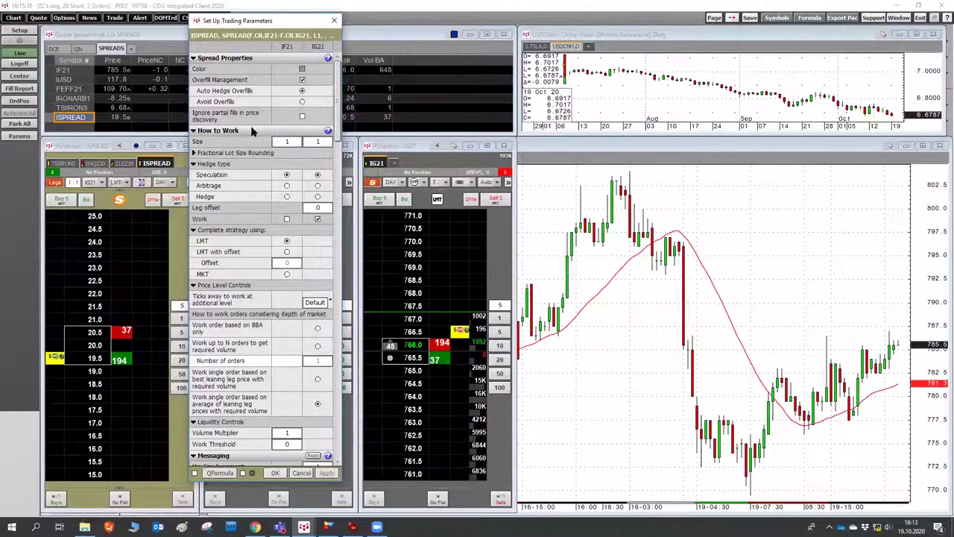
Change the IF21 leg order size to 0 in the ISPREAD trading parameters.
left_click(276, 141)
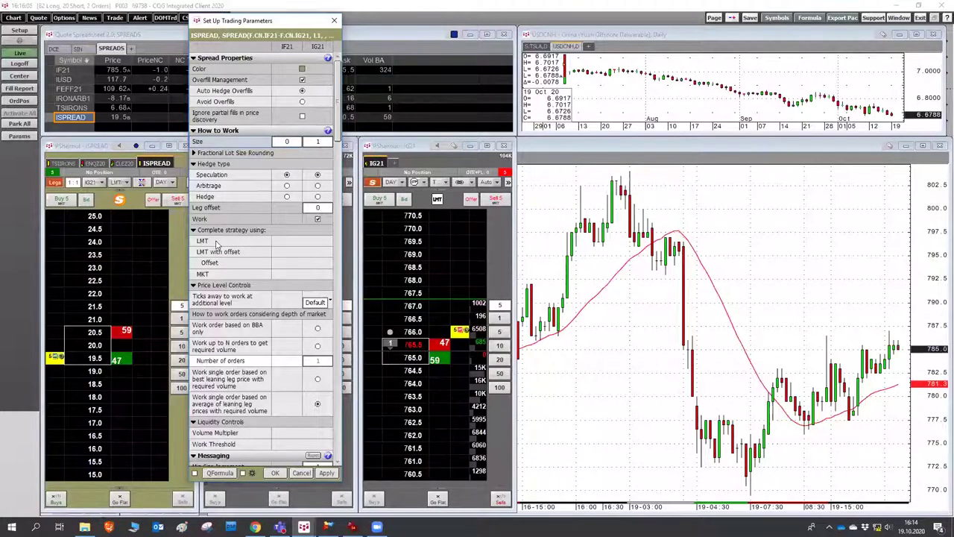
scroll(217, 244, "down", 5)
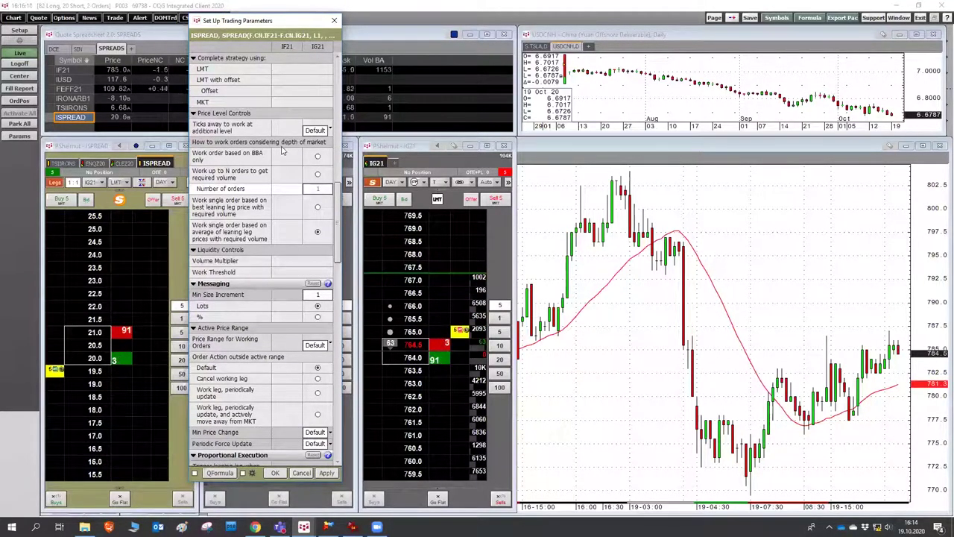
scroll(282, 151, "down", 2)
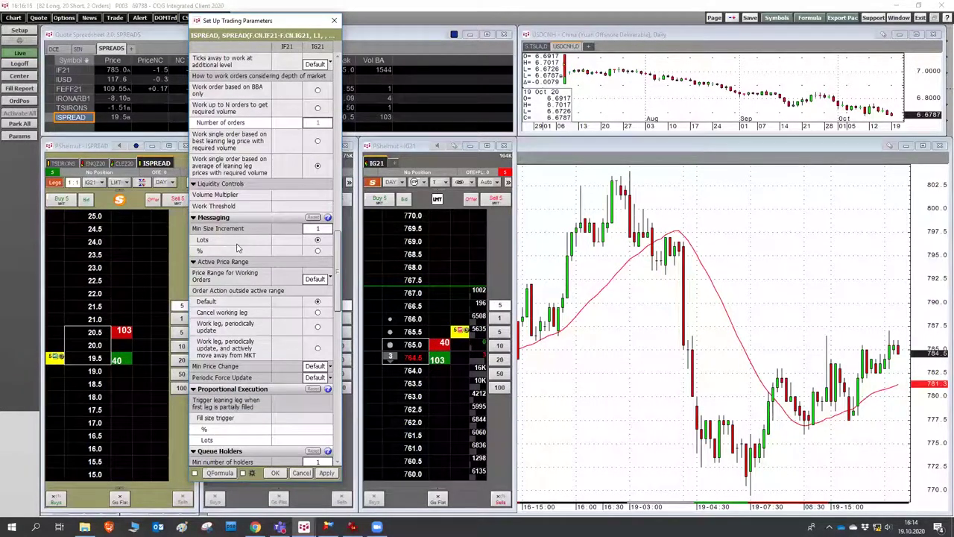
scroll(237, 247, "down", 4)
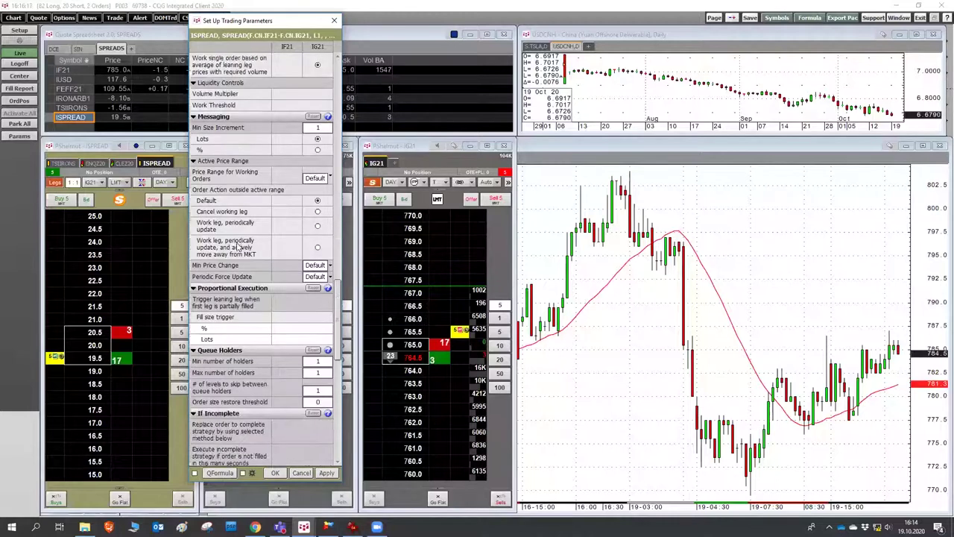
scroll(237, 247, "down", 1)
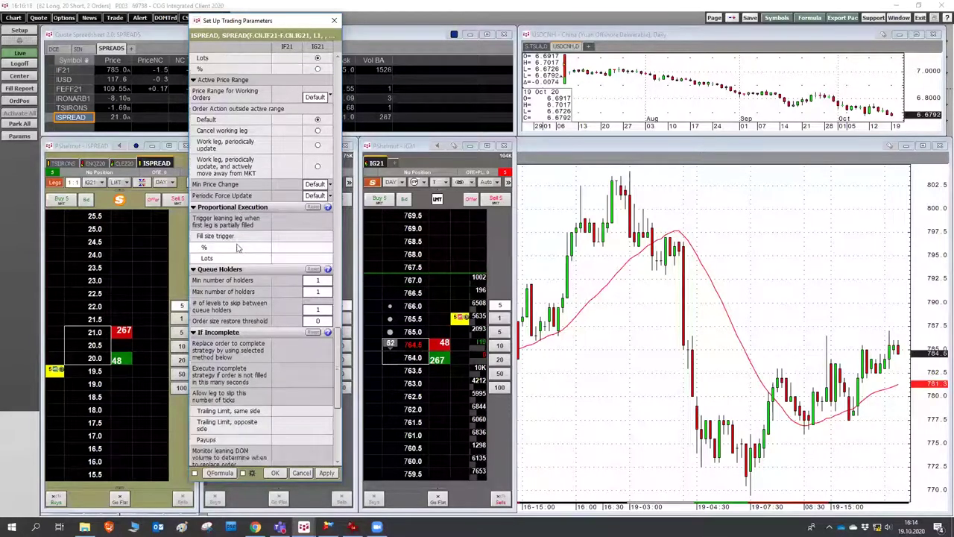
Enter 1 as the minimum queue holders, review the If Incomplete settings, and close the dialog.
left_click(317, 280)
type("1")
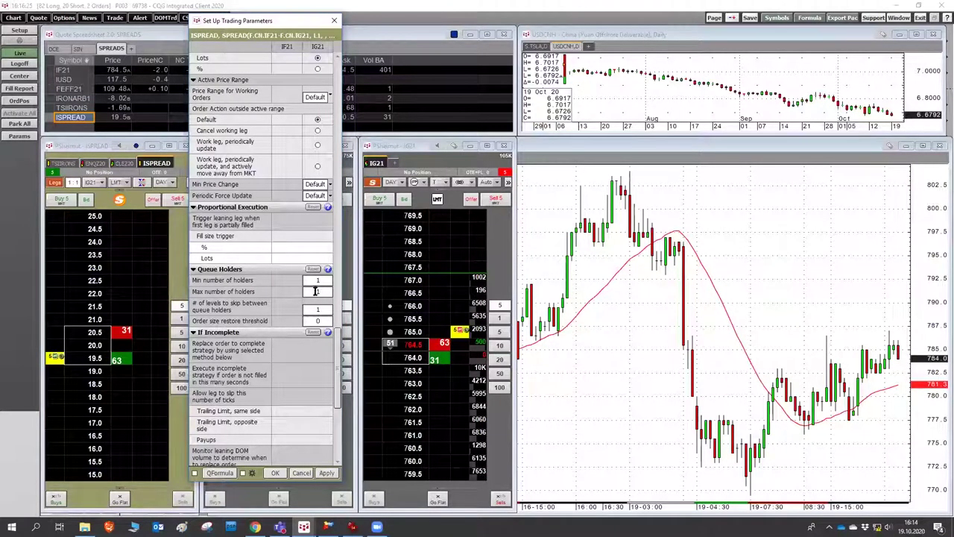
scroll(272, 345, "down", 2)
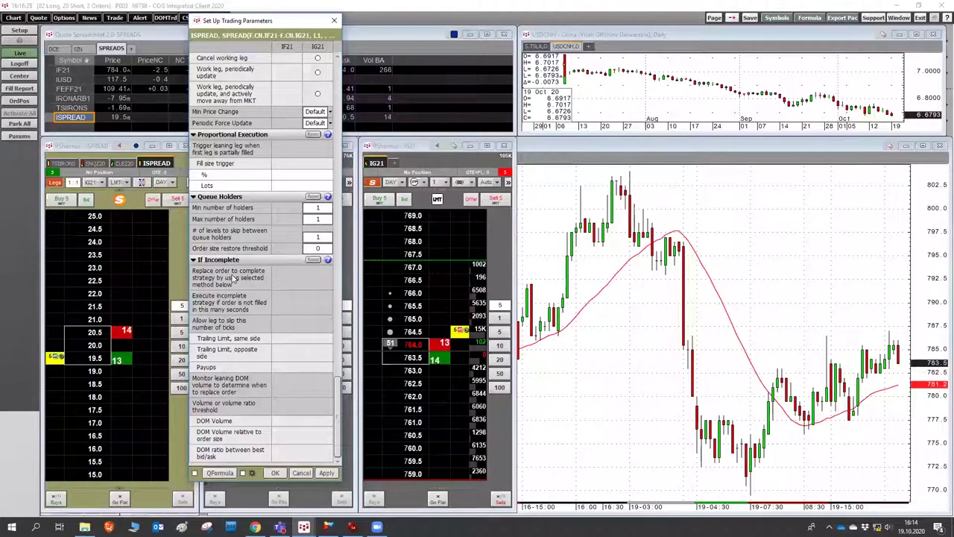
mouse_move(233, 278)
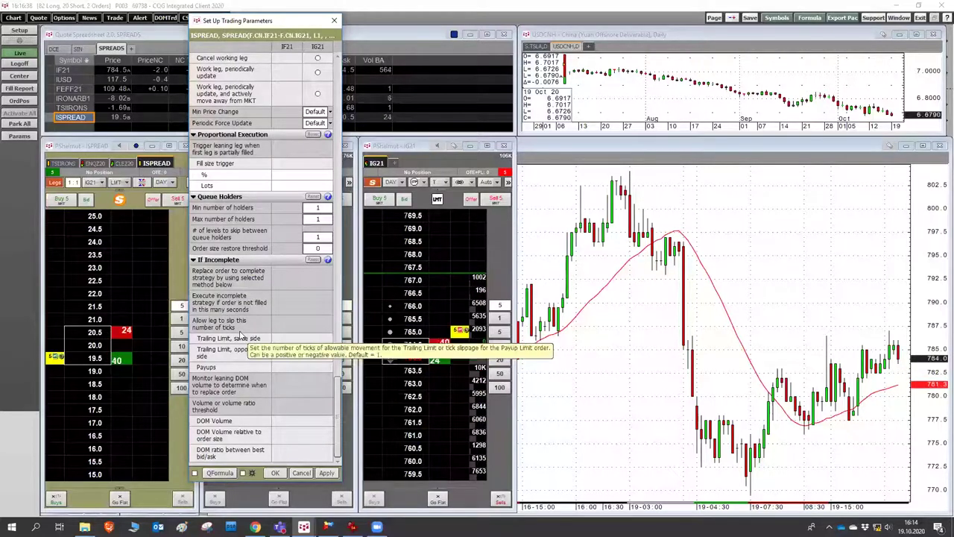
scroll(240, 335, "up", 1)
scroll(240, 335, "up", 10)
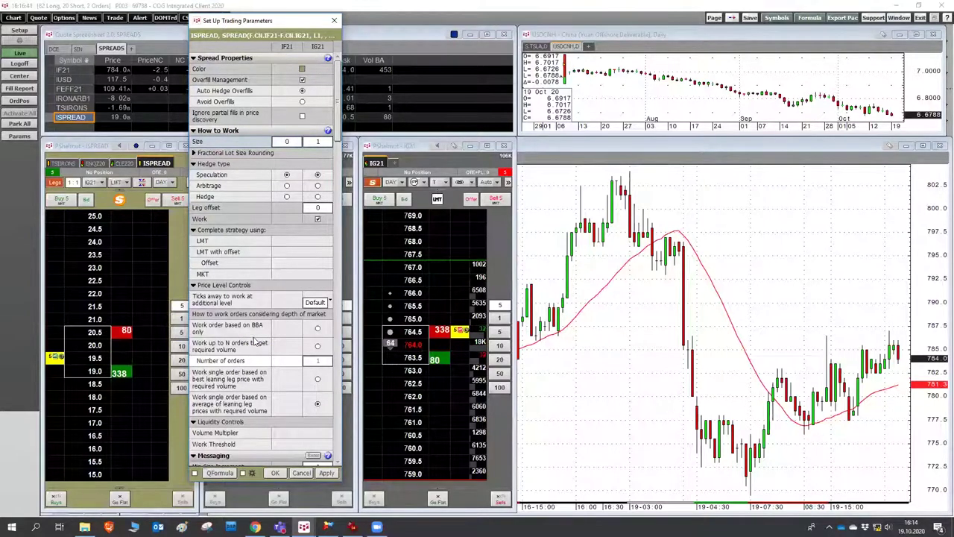
scroll(255, 340, "down", 4)
scroll(255, 341, "up", 4)
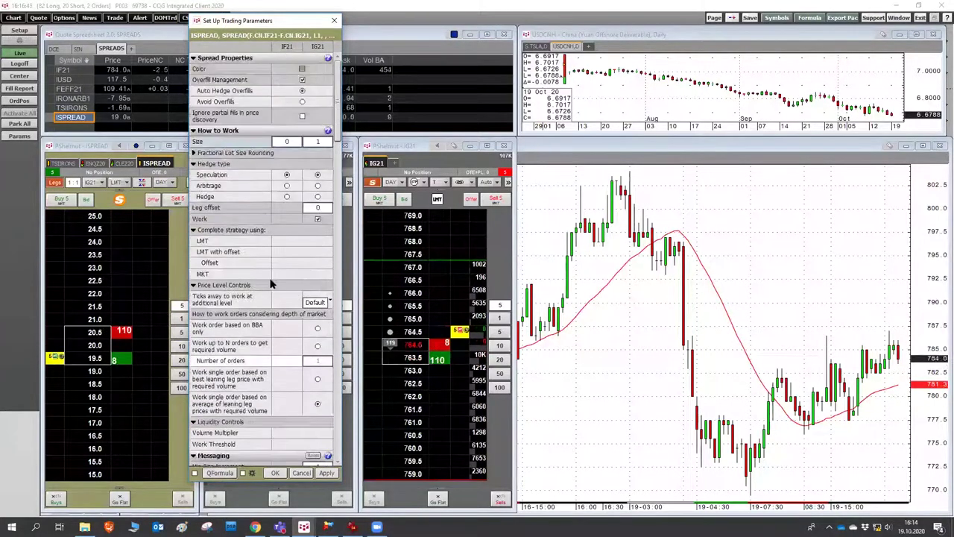
left_click(337, 22)
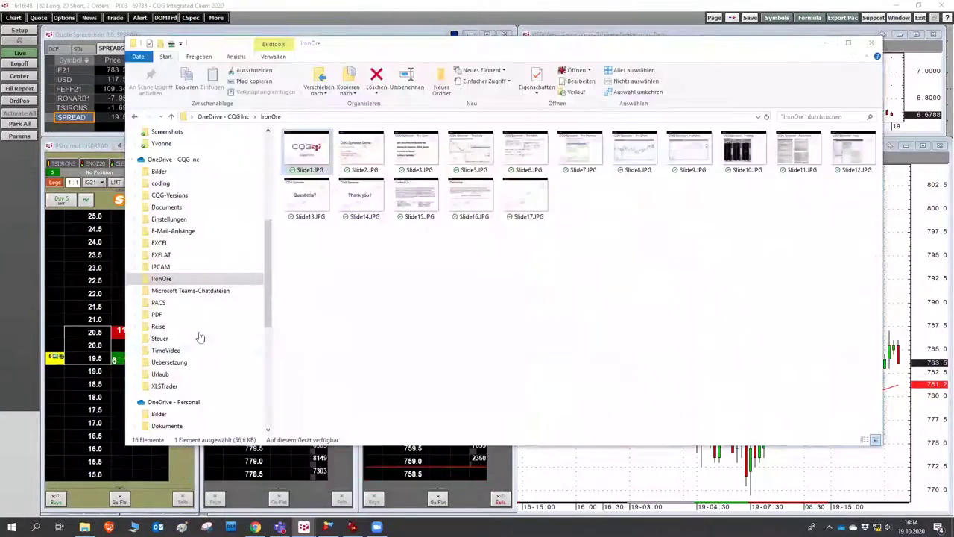
Fill 5 ISPREAD at 19.5 (IF21 784.5, IG21 765.0), then load IRONARB1 into the spread ladder.
left_click(870, 42)
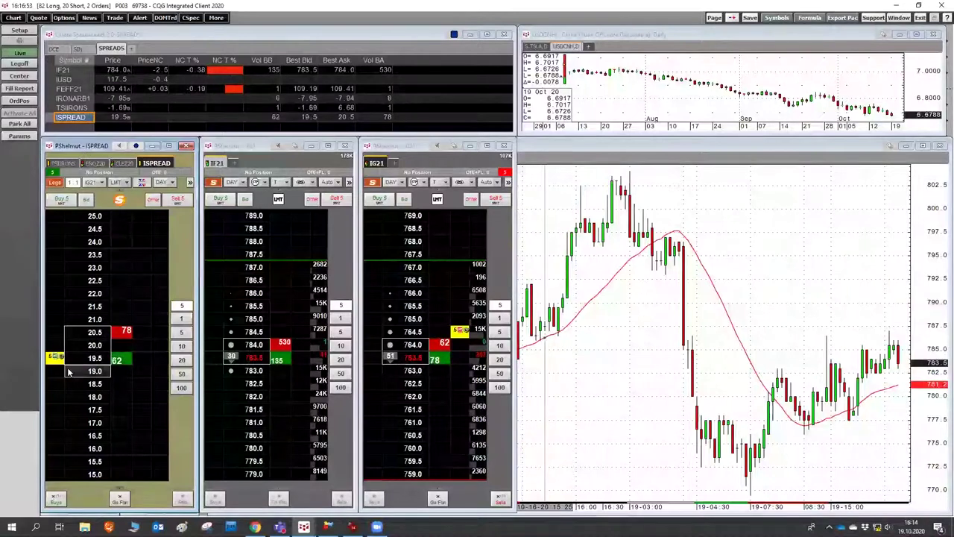
left_click(56, 361)
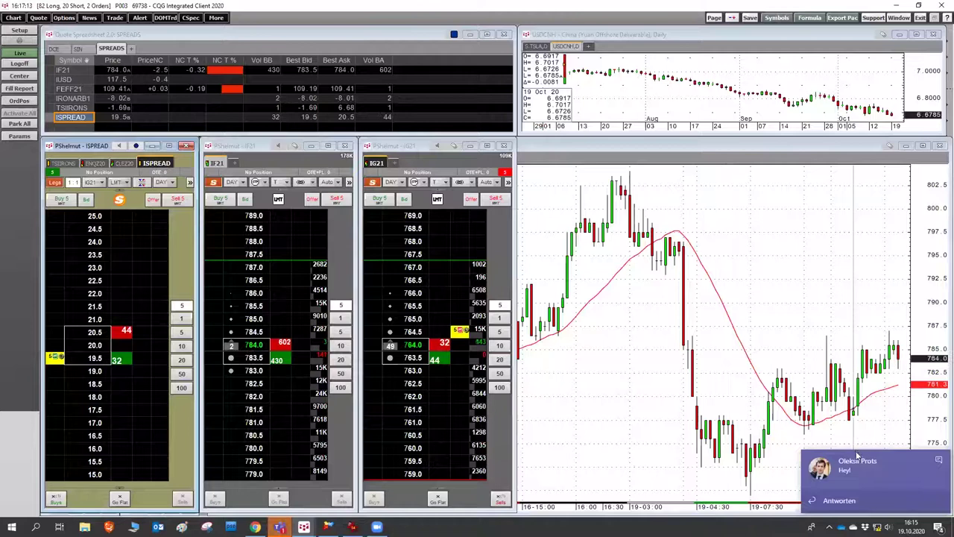
left_click(567, 420)
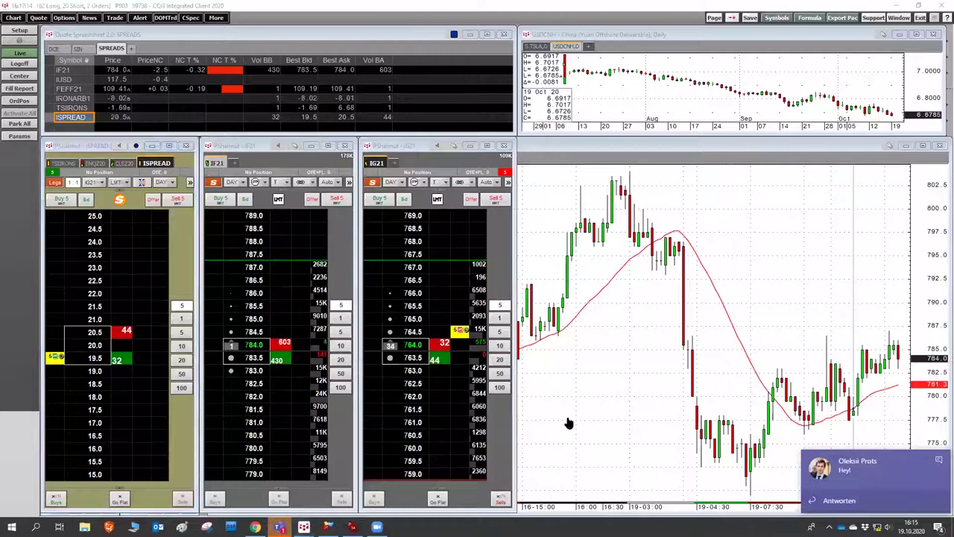
left_click(73, 153)
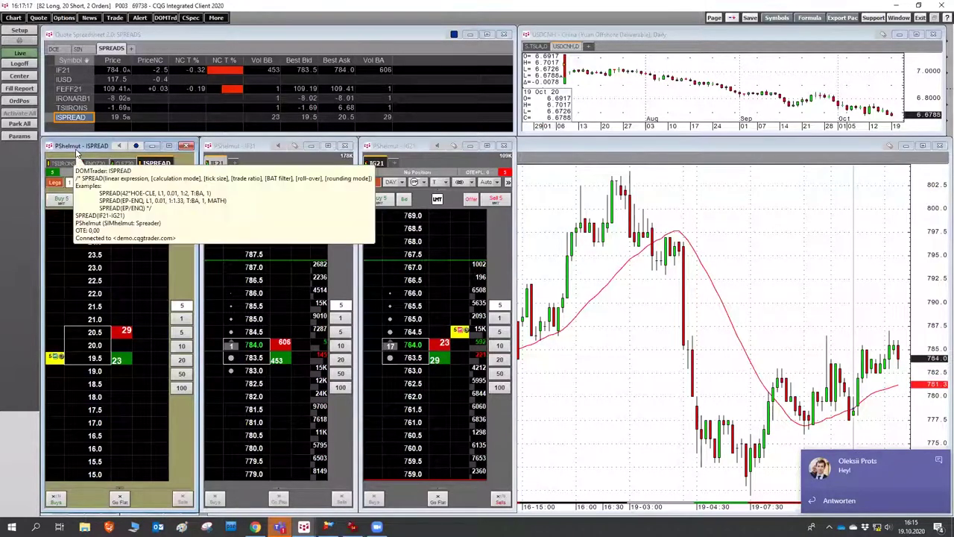
left_click(81, 100)
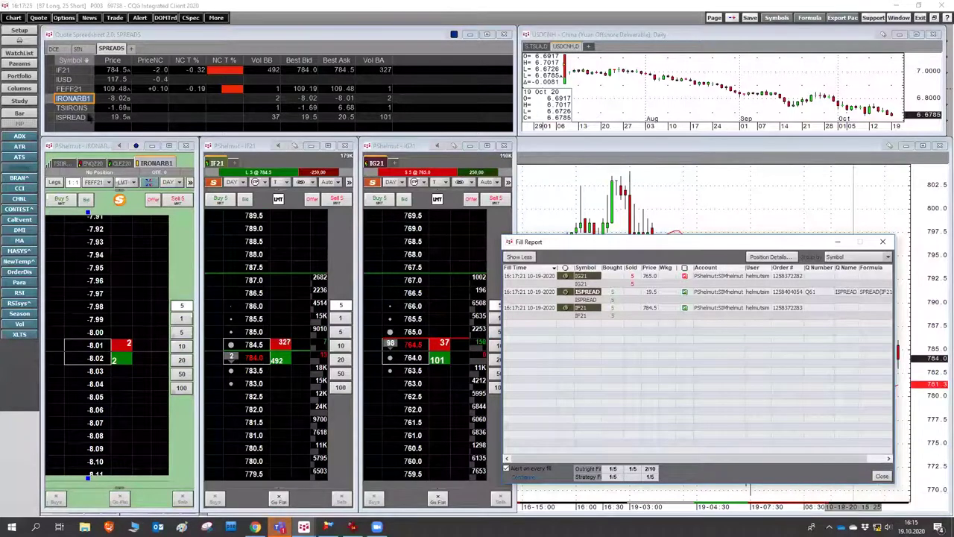
Return the ladder to ISPREAD, sell the 5 spreads at 20.5, then close the Fill Report.
left_click(74, 118)
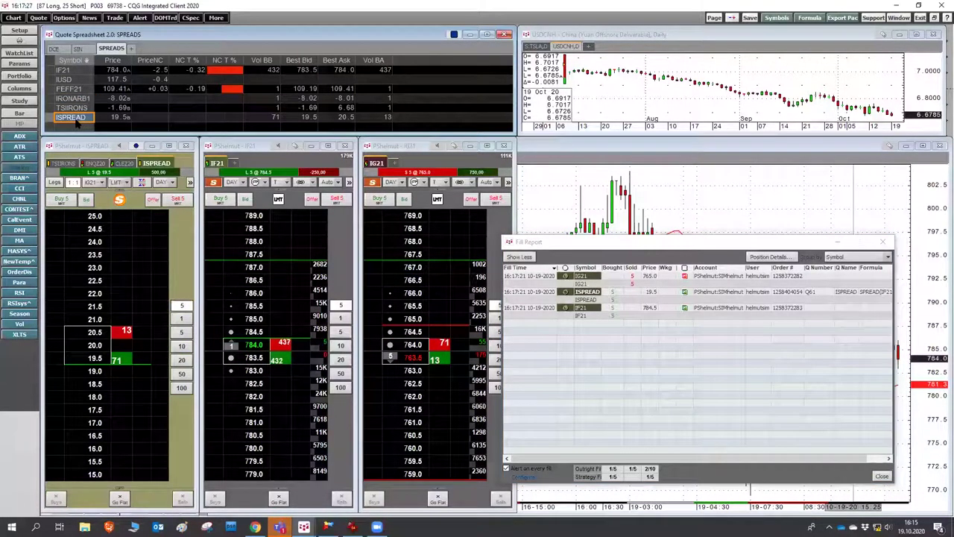
left_click(664, 245)
left_click_drag(664, 245, 691, 242)
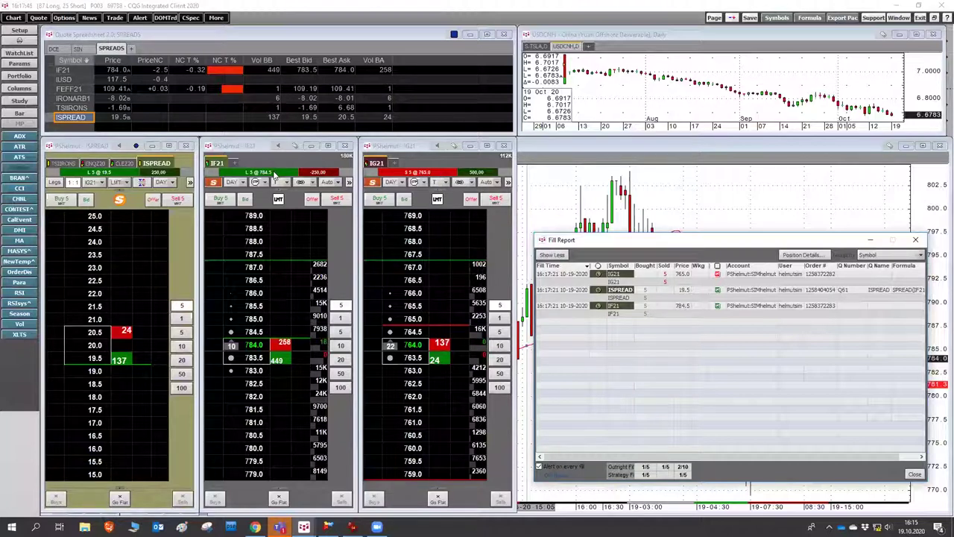
mouse_move(274, 174)
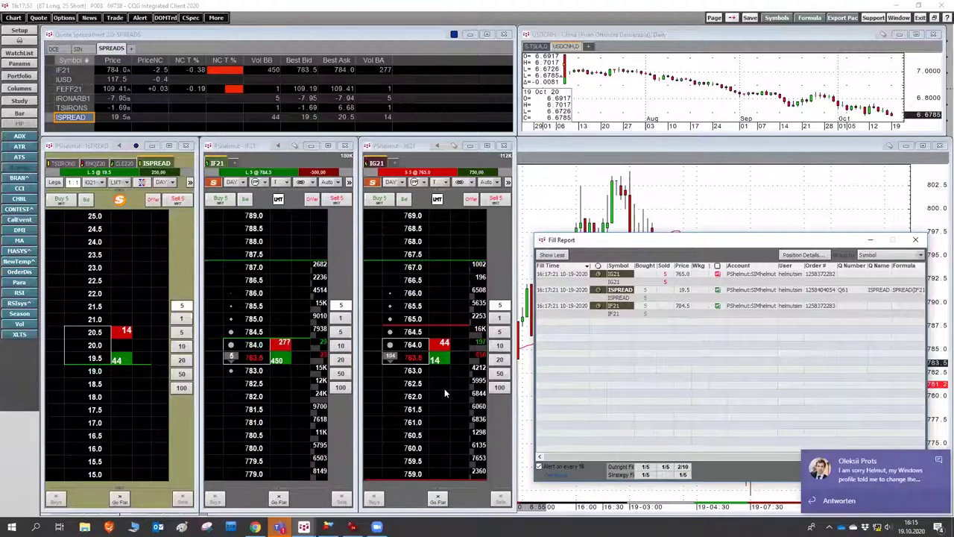
left_click(92, 336)
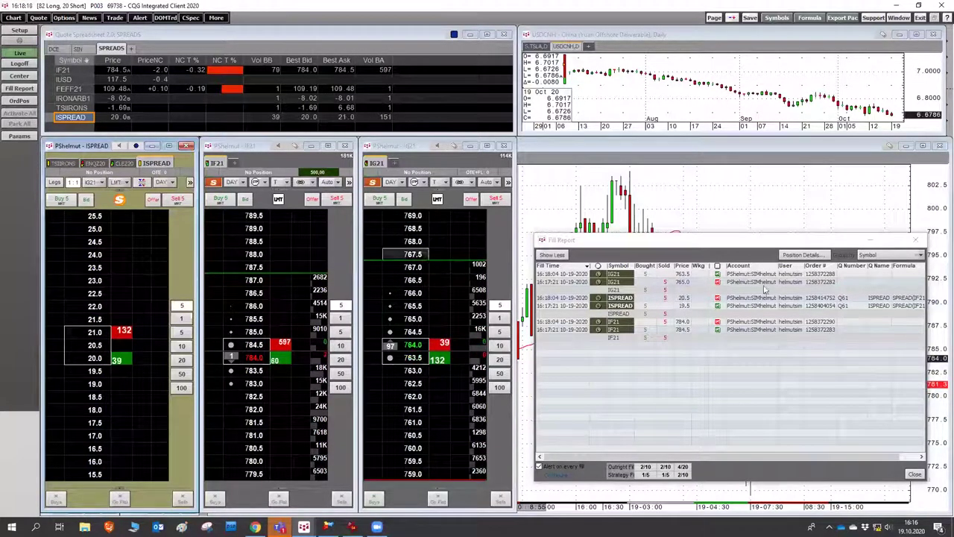
left_click(915, 239)
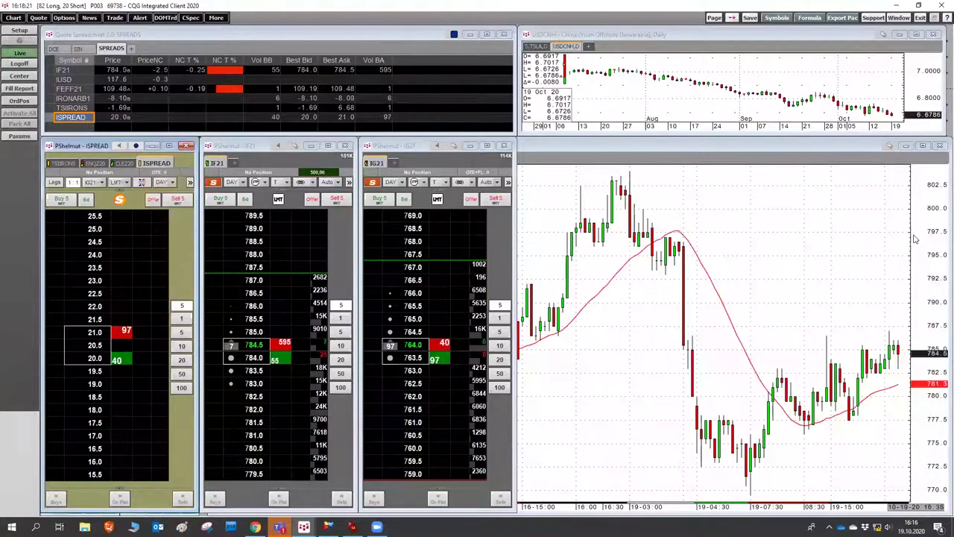
Load IRONARB1 from the Quote Spreadsheet into the linked spread DOM.
left_click(79, 102)
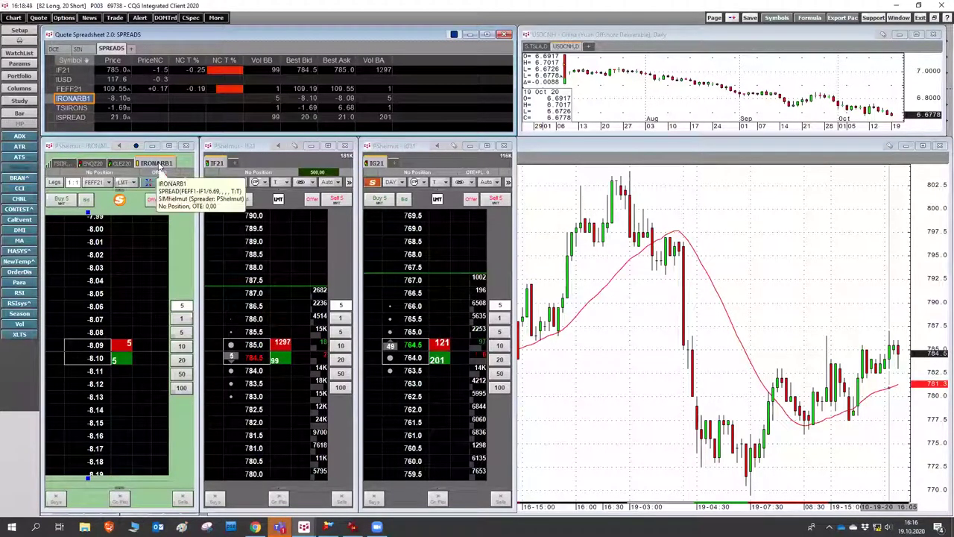
Open the FEFF21 and IF21 leg ladders, buy 5 IRONARB1 at -8.17, and re-centre FEFF21.
left_click(55, 184)
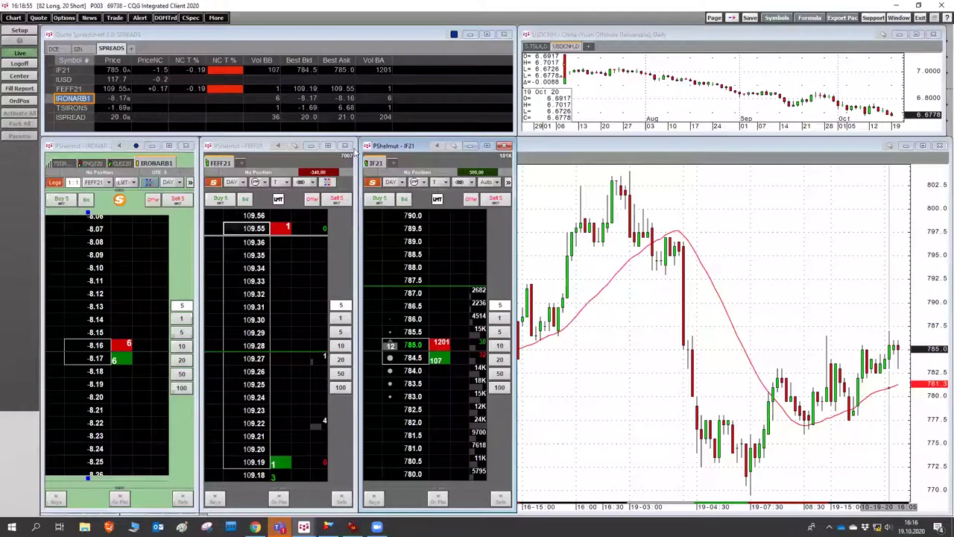
left_click(246, 146)
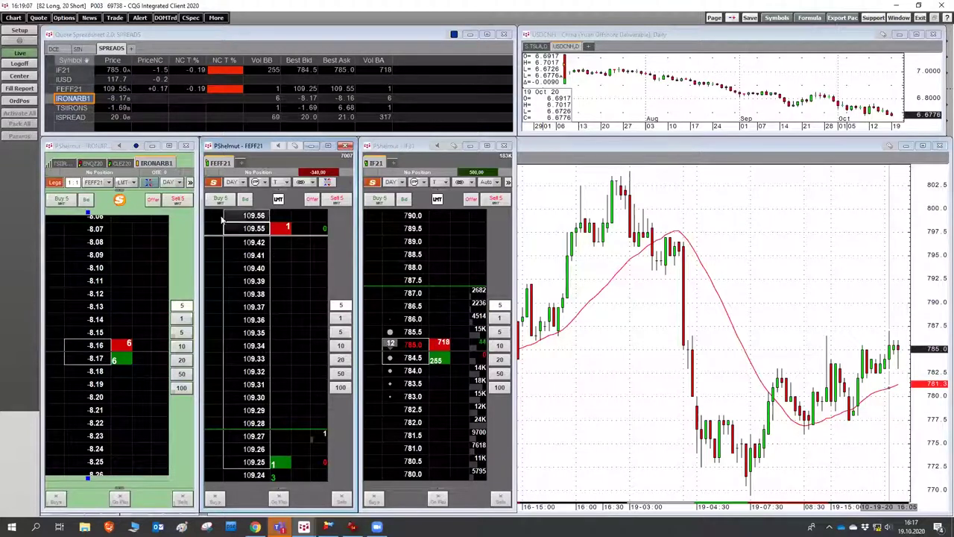
left_click(86, 201)
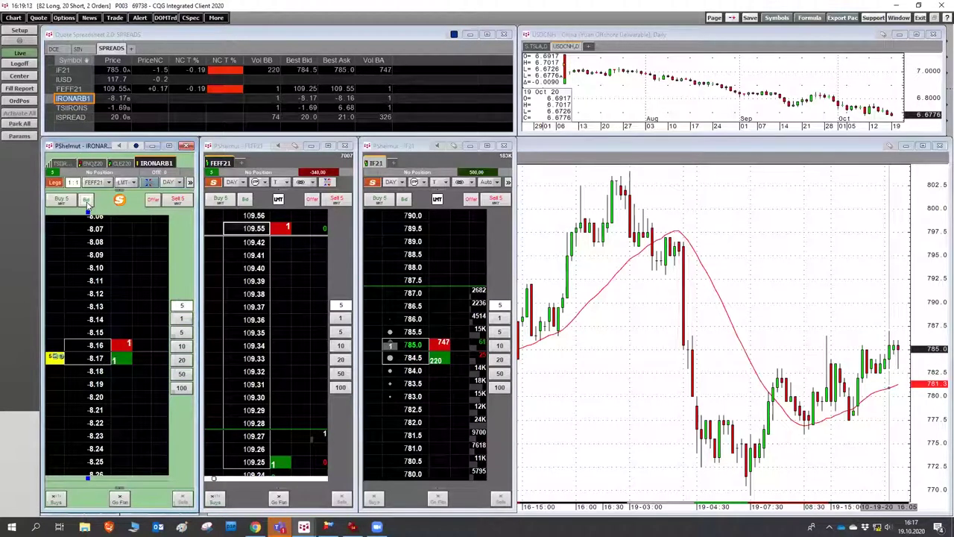
left_click_drag(54, 448, 59, 362)
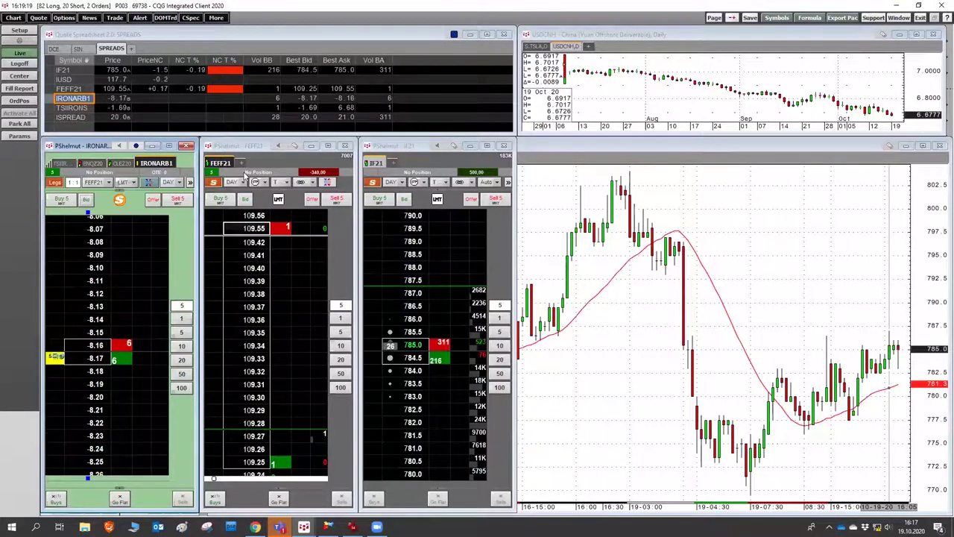
left_click(330, 183)
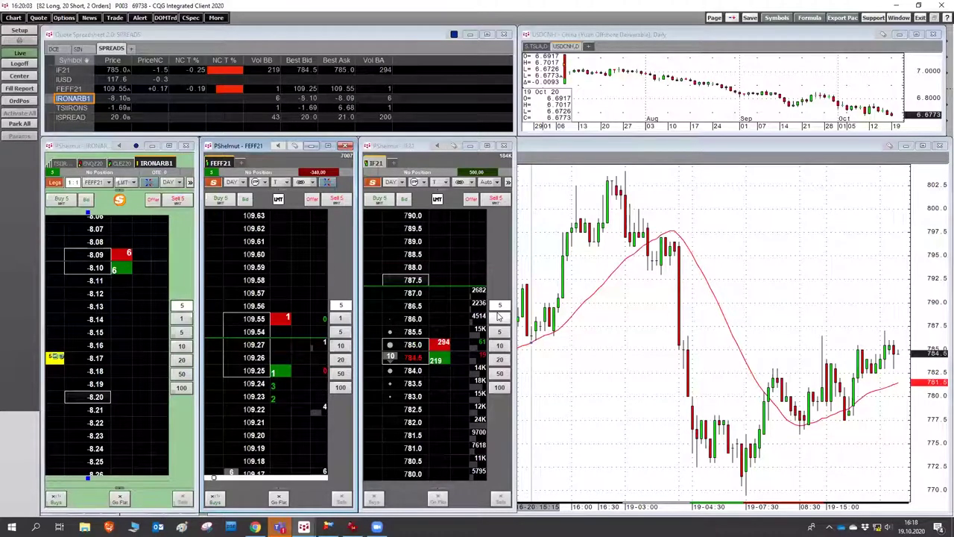
Open Orders and Positions on Purchase & Sales, expand the FEFF21 fills, and set Symbol to -all-.
left_click(115, 17)
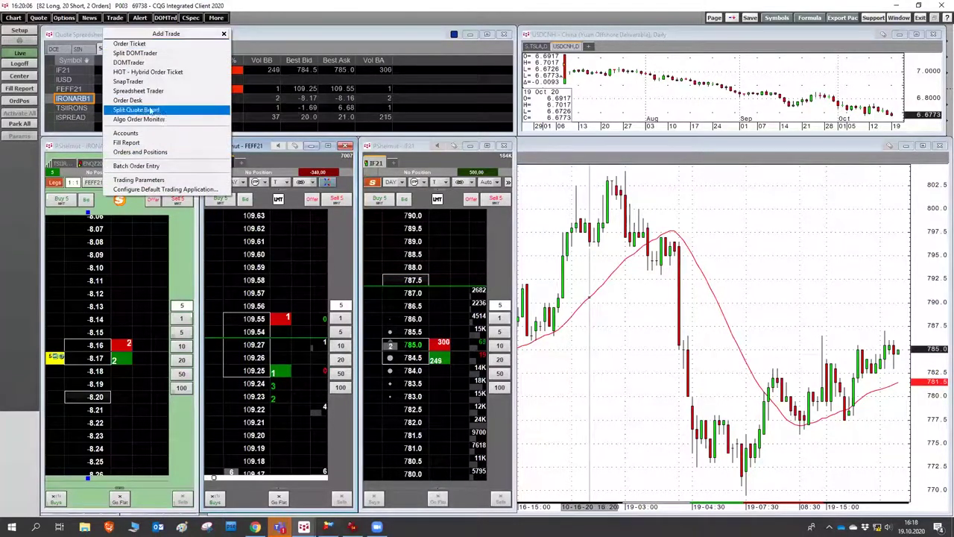
left_click(185, 153)
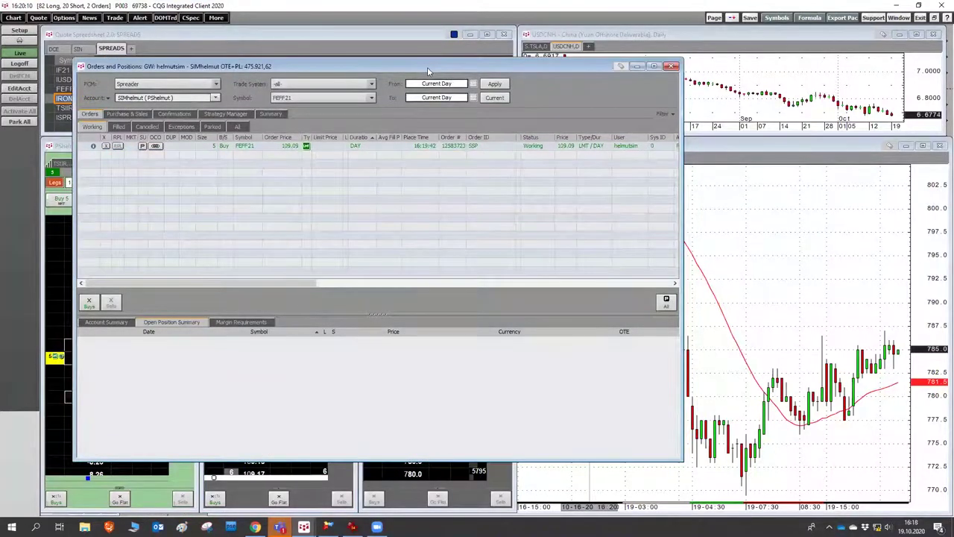
left_click_drag(427, 67, 691, 84)
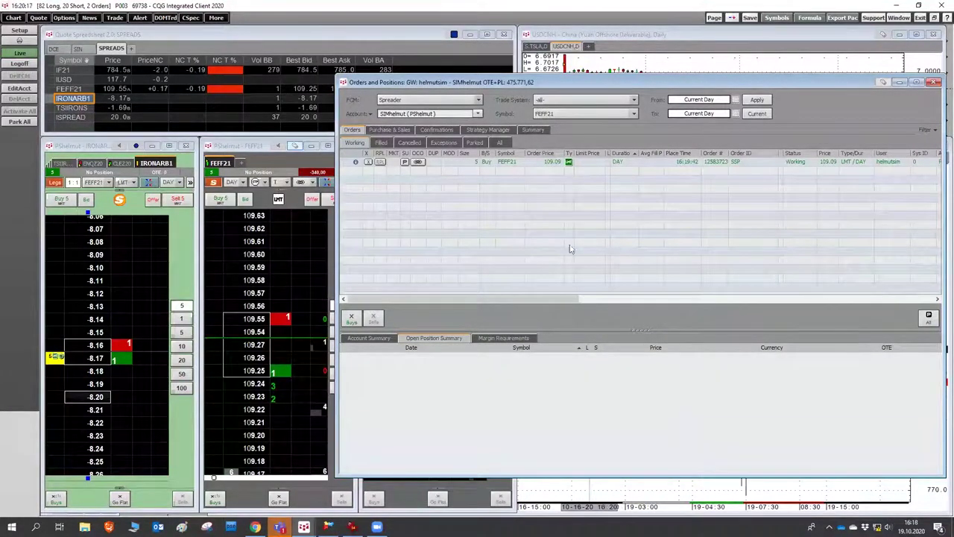
left_click(389, 130)
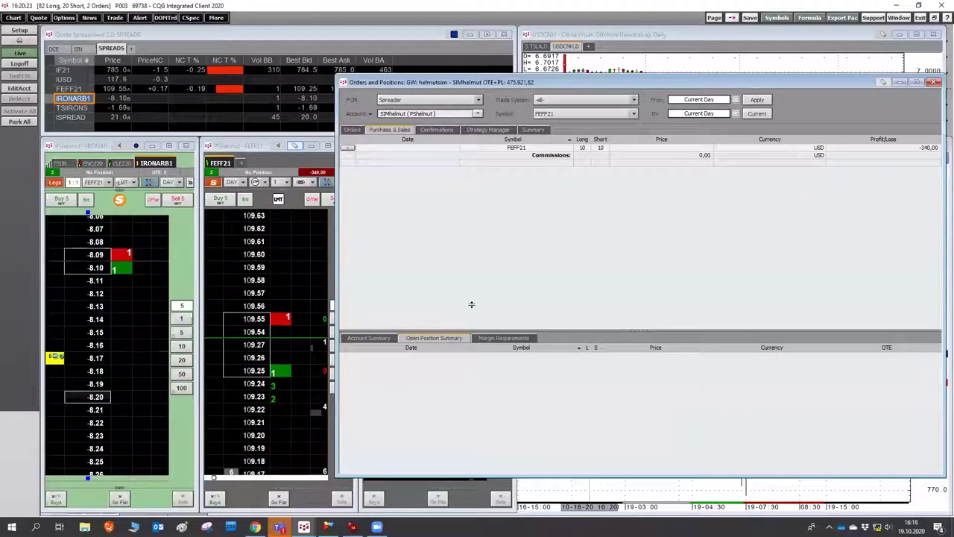
left_click(348, 148)
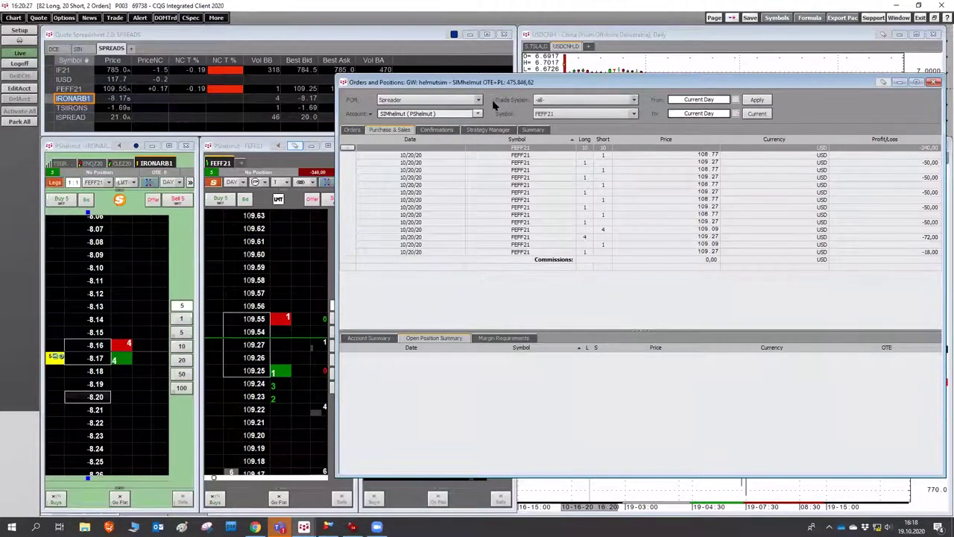
left_click(629, 114)
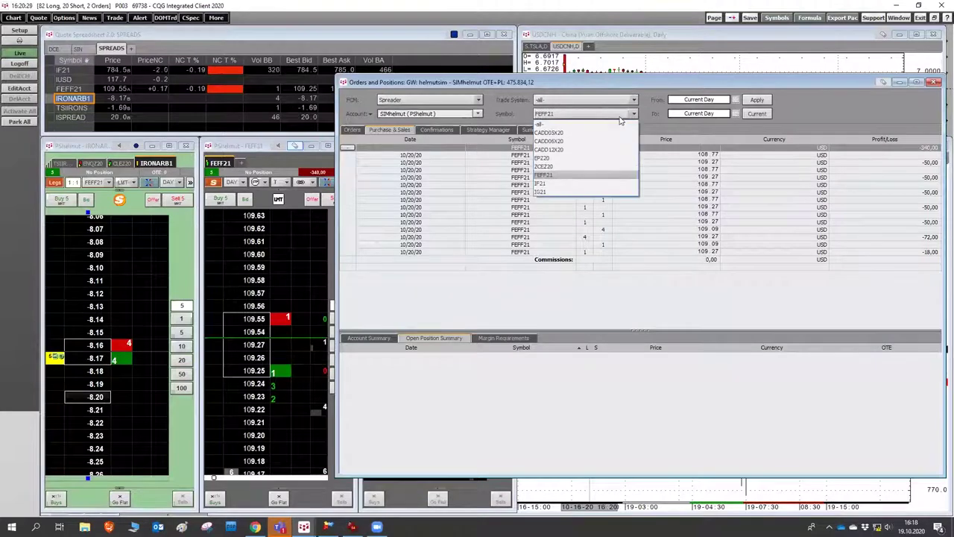
left_click(612, 123)
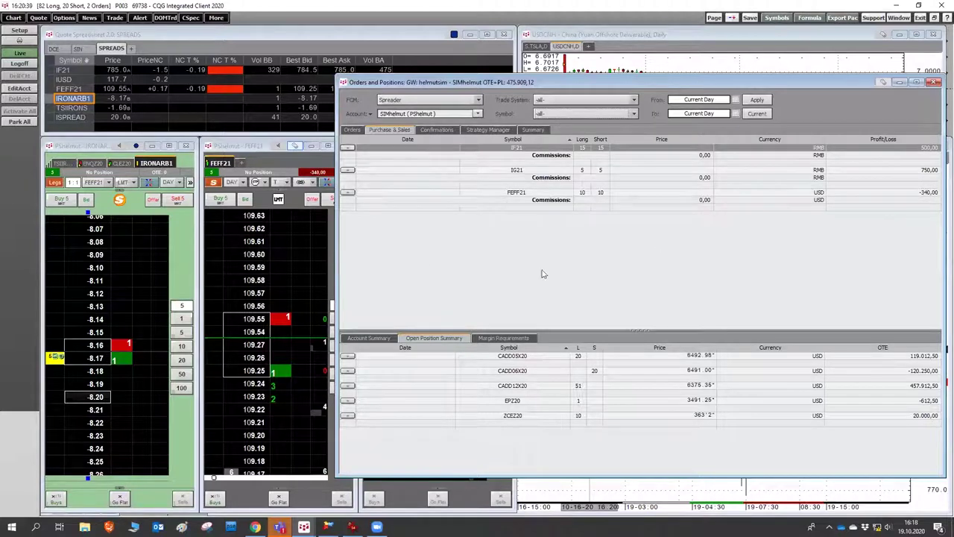
Check Account Summary and the Strategy Manager's working buys (IRONAR -8.17, FEFF21 109.0), then close.
left_click(370, 338)
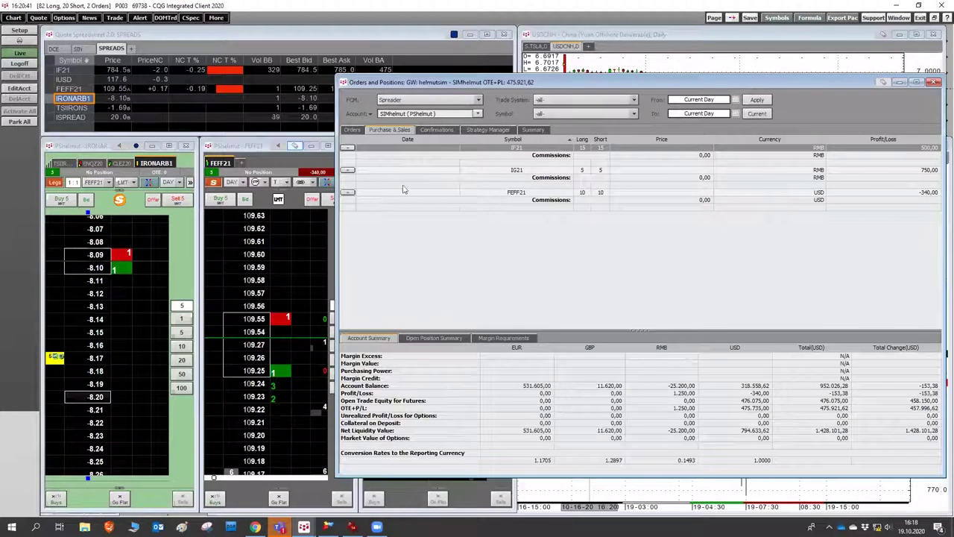
left_click(492, 130)
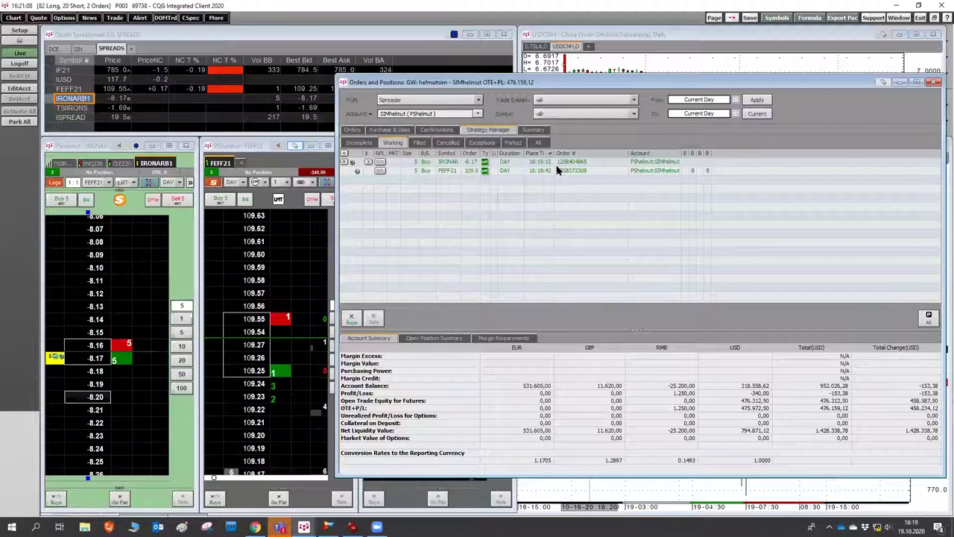
left_click(937, 82)
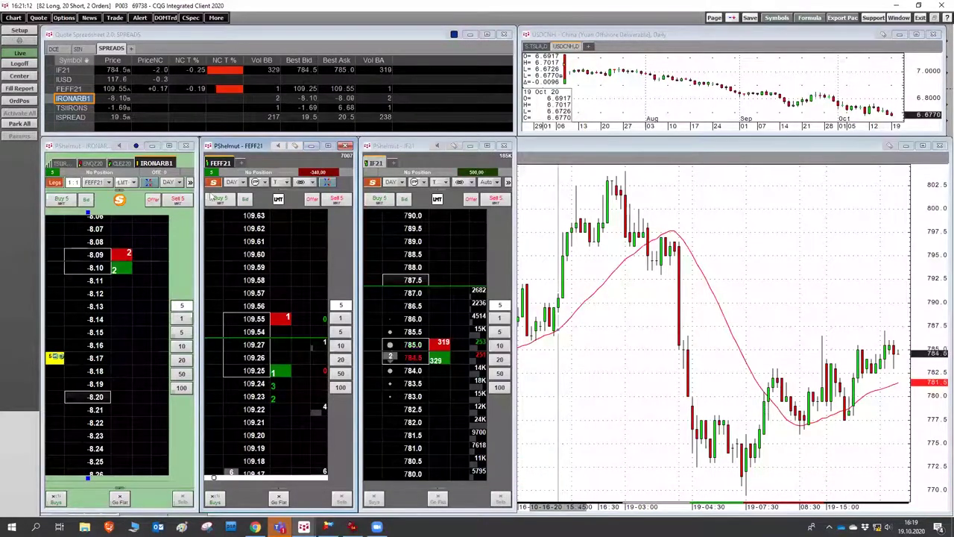
Activate the IRONARB1 spread ladder, then bring the IF21 5-minute chart forward.
left_click(88, 149)
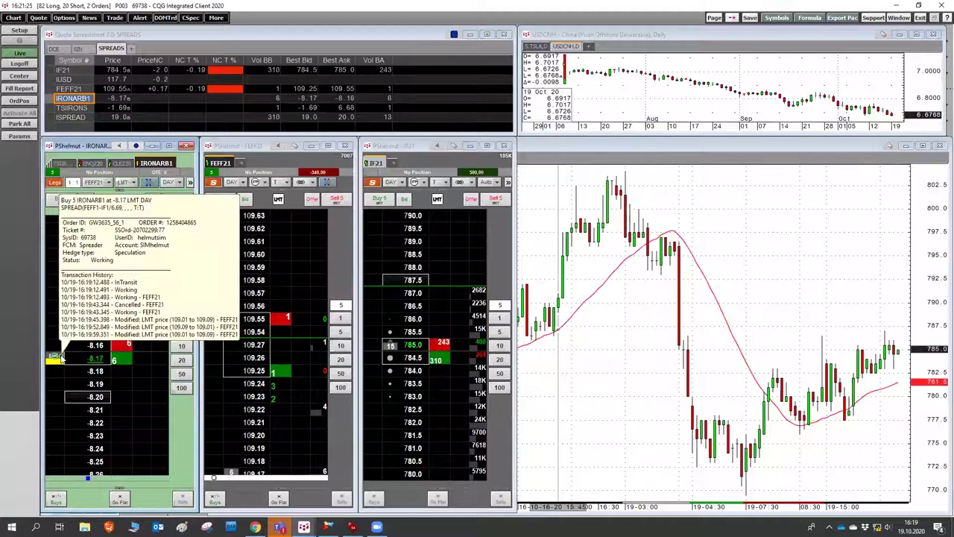
left_click(735, 241)
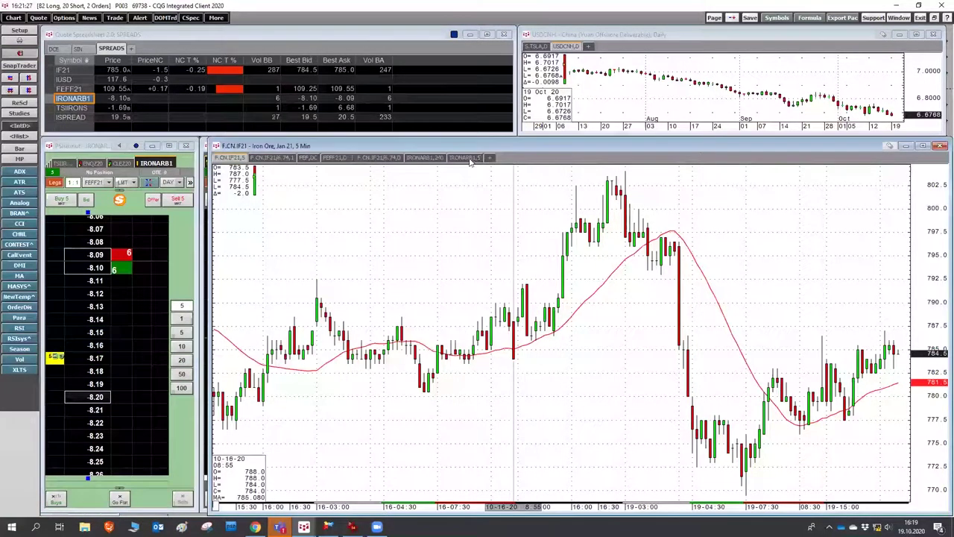
Show the IRONARB1 5-minute chart, raise the 5-lot buy to -8.09, and narrow the chart.
left_click(465, 158)
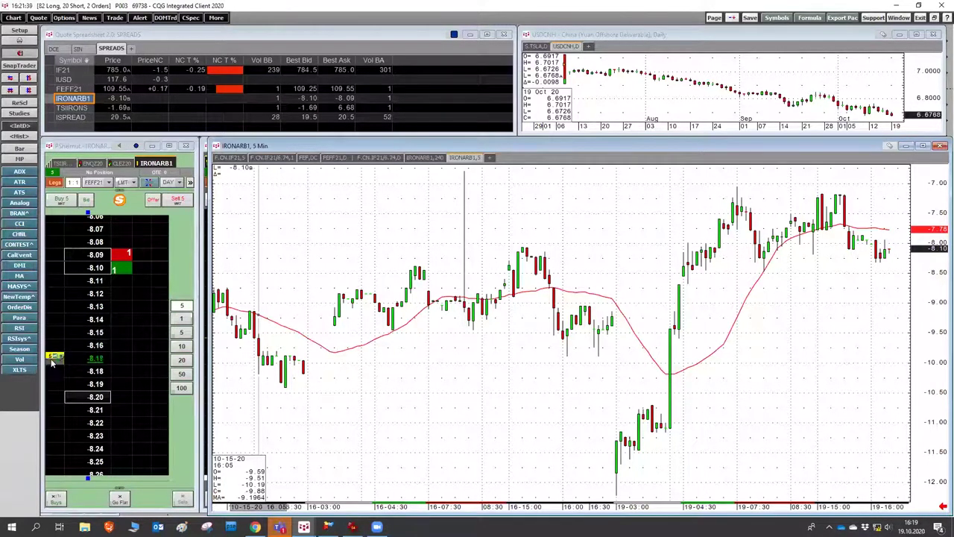
left_click(56, 358)
left_click_drag(52, 322, 53, 293)
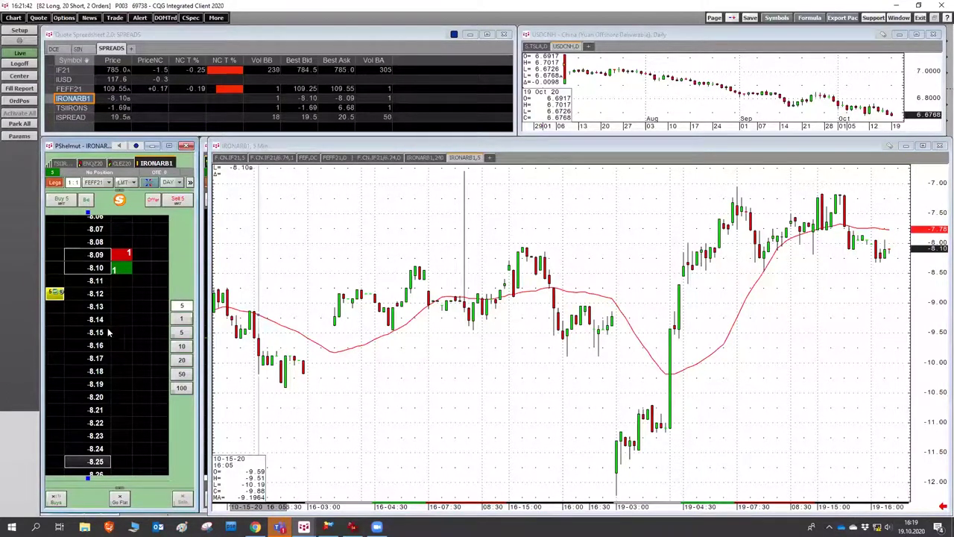
left_click_drag(56, 293, 54, 255)
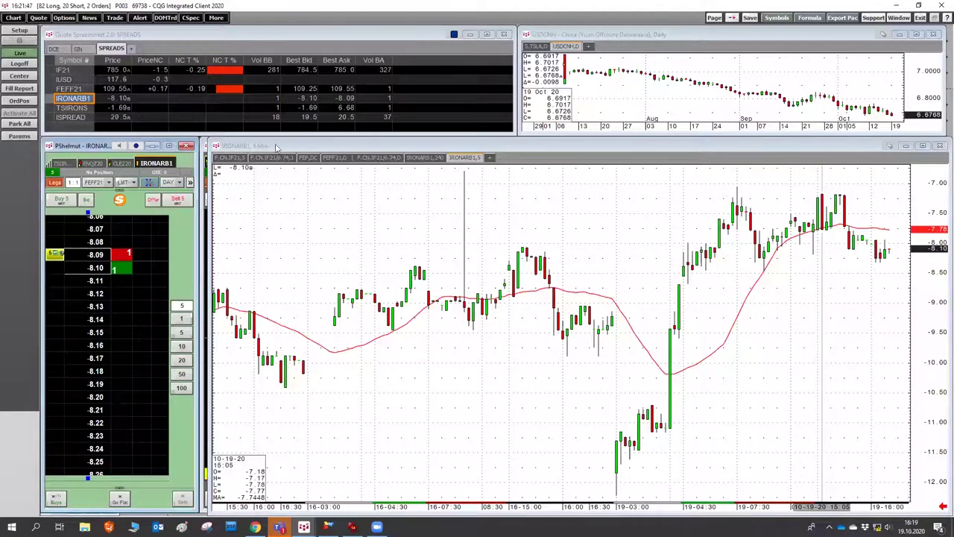
left_click(207, 144)
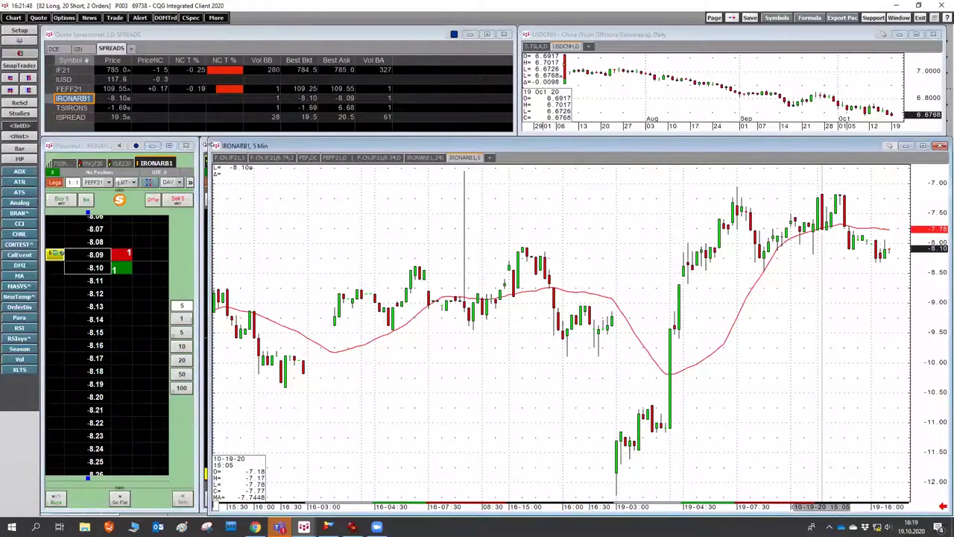
left_click_drag(207, 144, 560, 169)
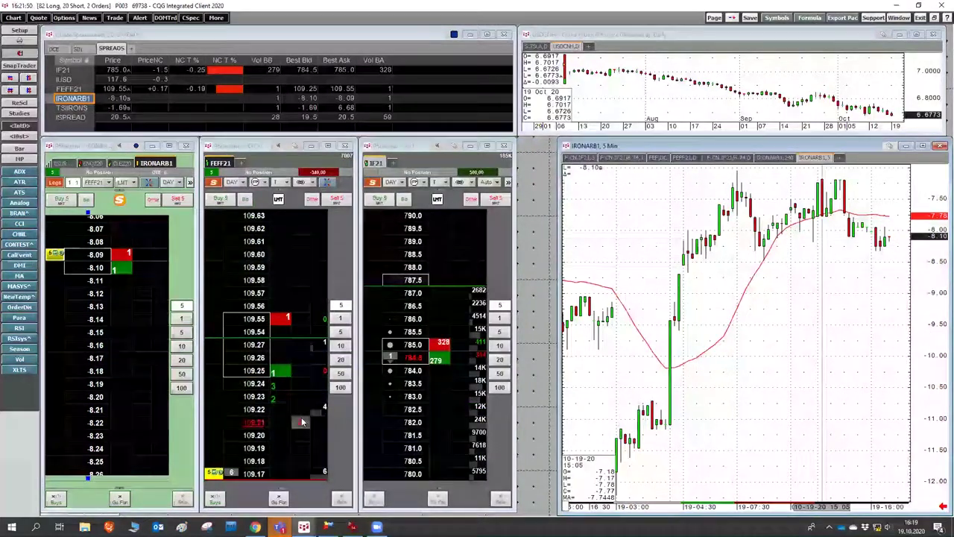
Activate the IF21 and IRONARB1 ladders, then load ISPREAD from the quote spreadsheet.
scroll(301, 421, "down", 3)
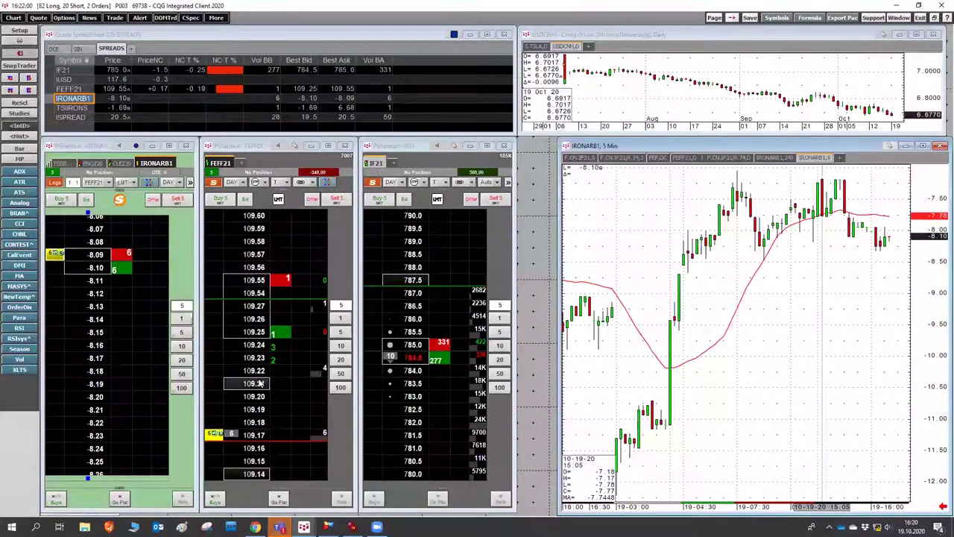
left_click(409, 147)
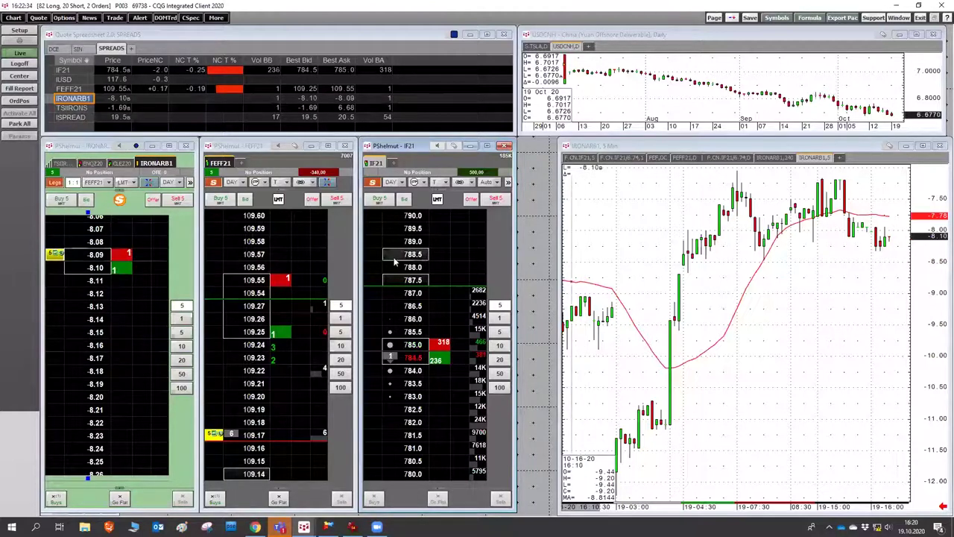
left_click(67, 151)
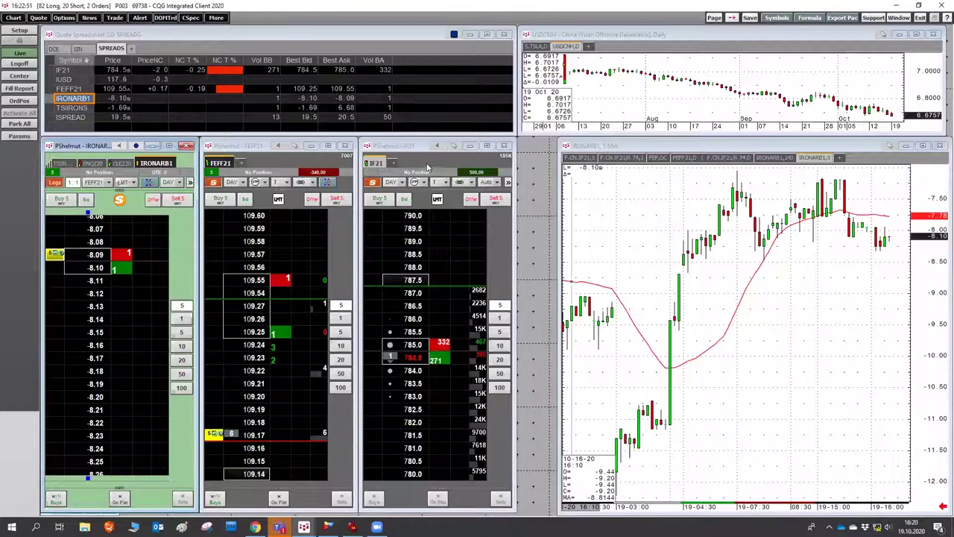
left_click(72, 117)
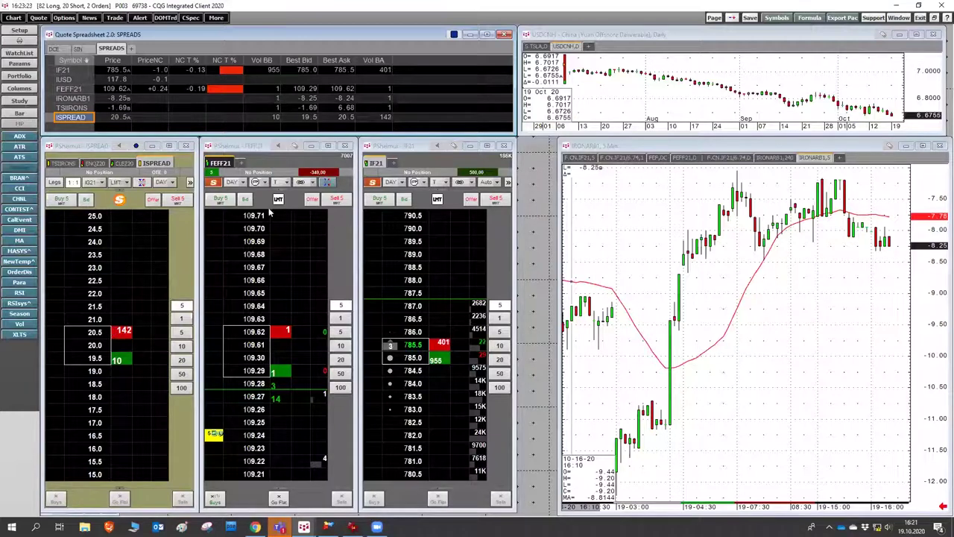
From the USDCNH chart, bring up Formula Builder showing ISPREAD's SPREAD(IF21-IG21) formula.
left_click(647, 35)
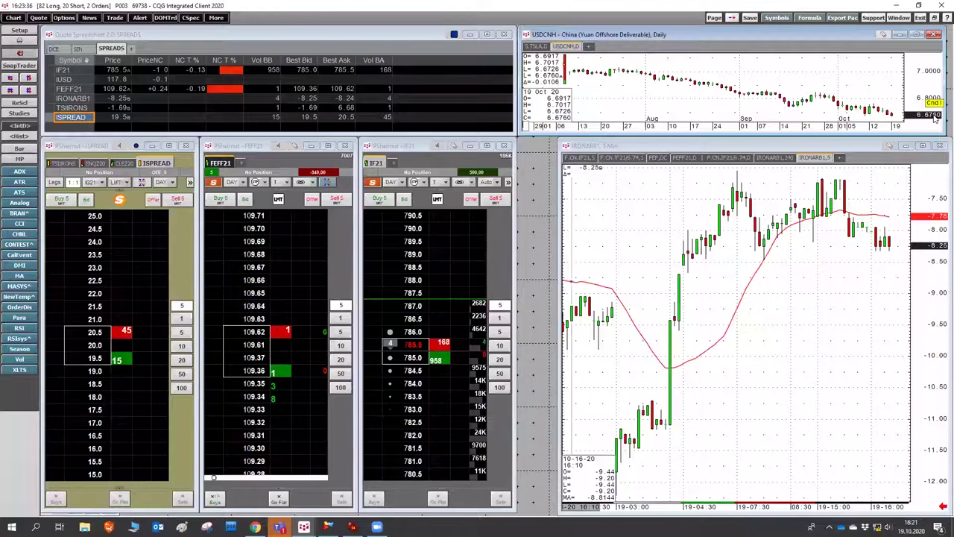
left_click(809, 17)
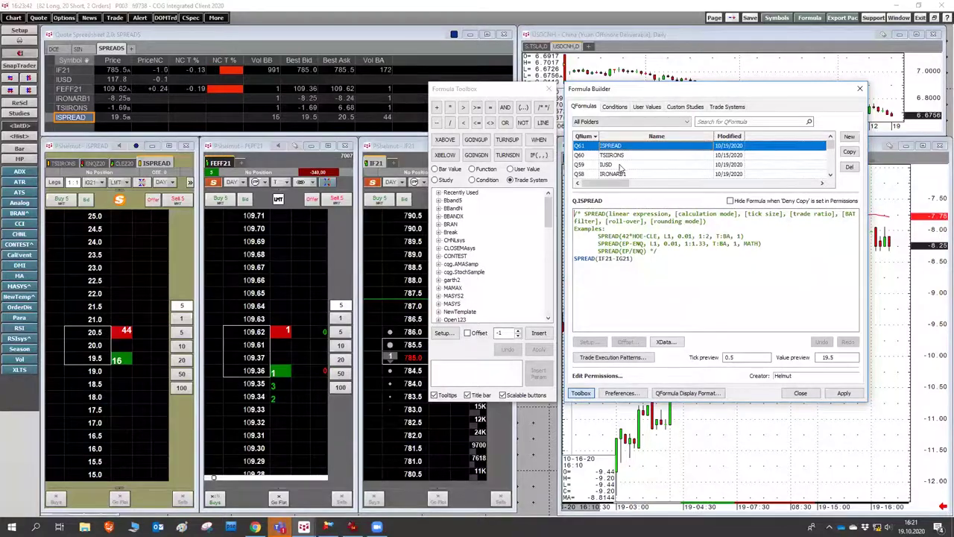
Show the IUSD spread formula and select its entire text.
left_click(615, 164)
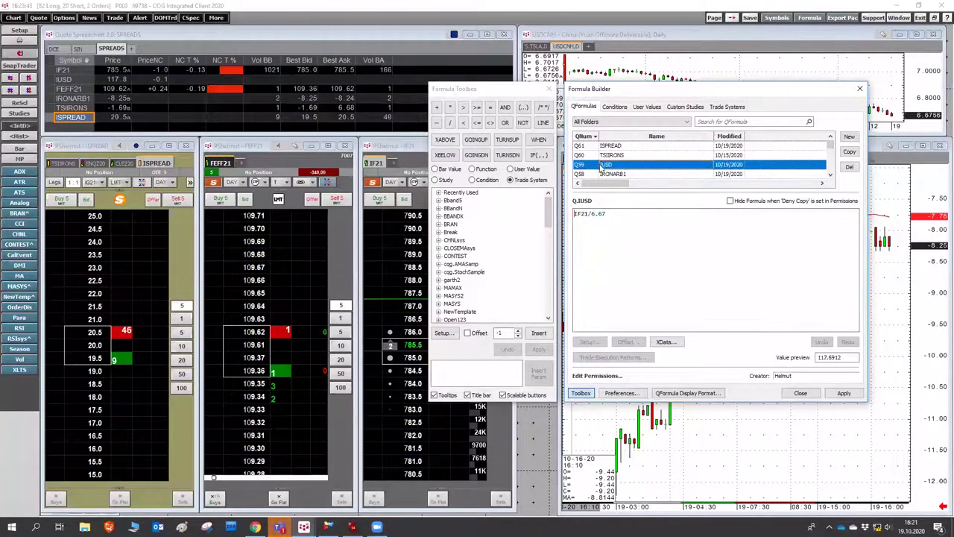
left_click(607, 267)
key("ctrl+a")
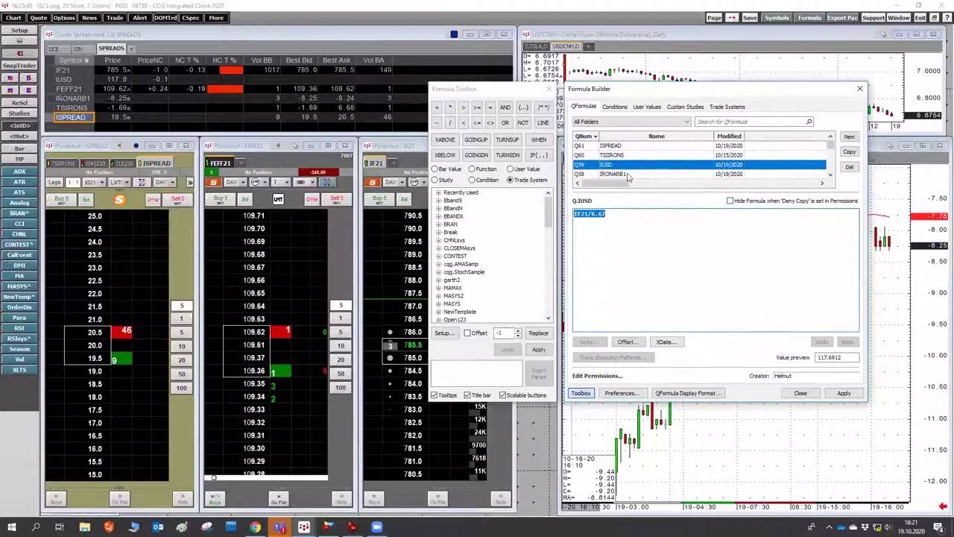
Highlight the FEFF1 and IF1/6.69 legs of IRONARB1's formula, then close Formula Builder.
left_click(626, 174)
double_click(608, 259)
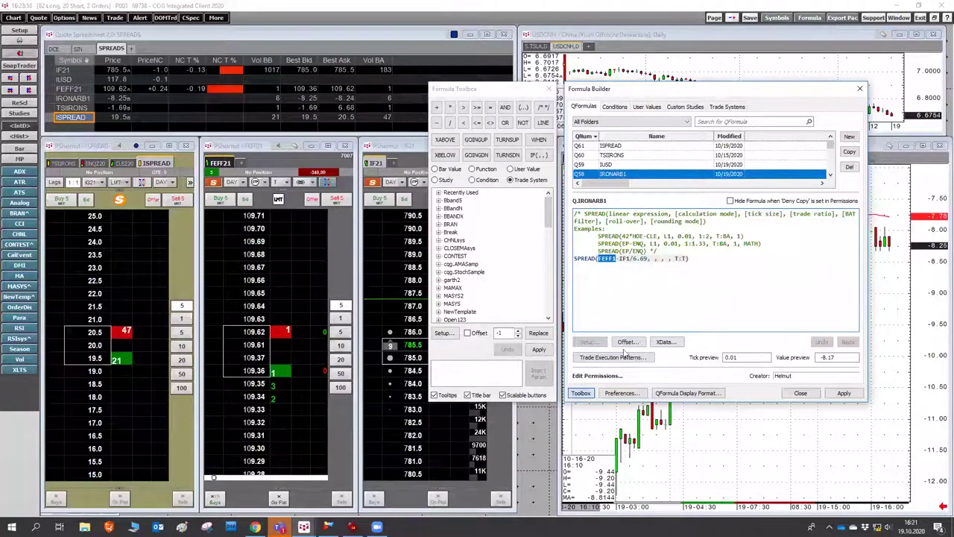
left_click(622, 258)
left_click_drag(622, 259, 649, 261)
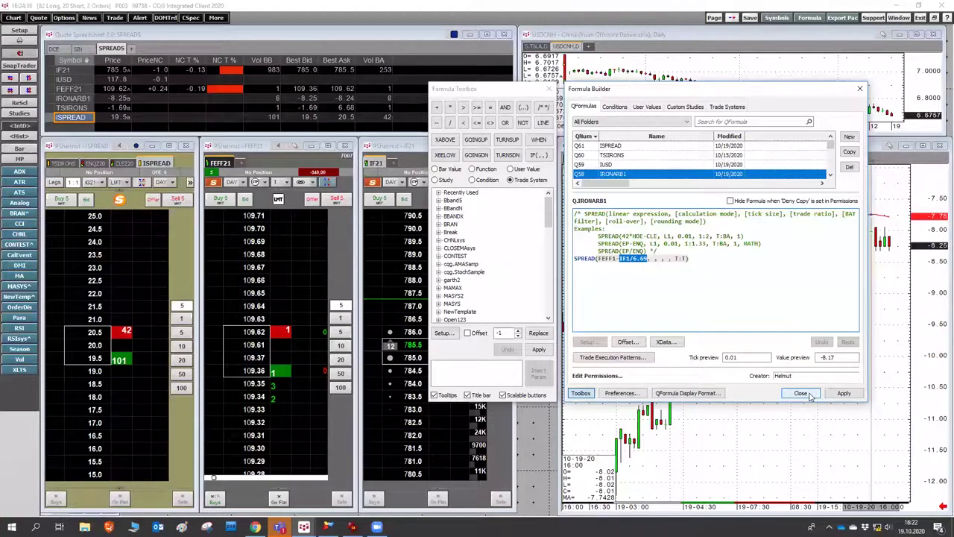
left_click(809, 394)
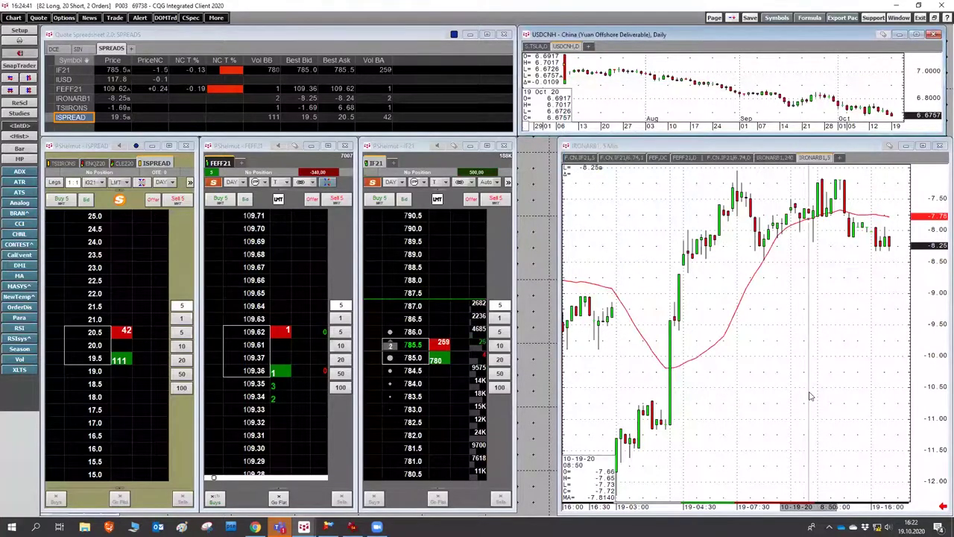